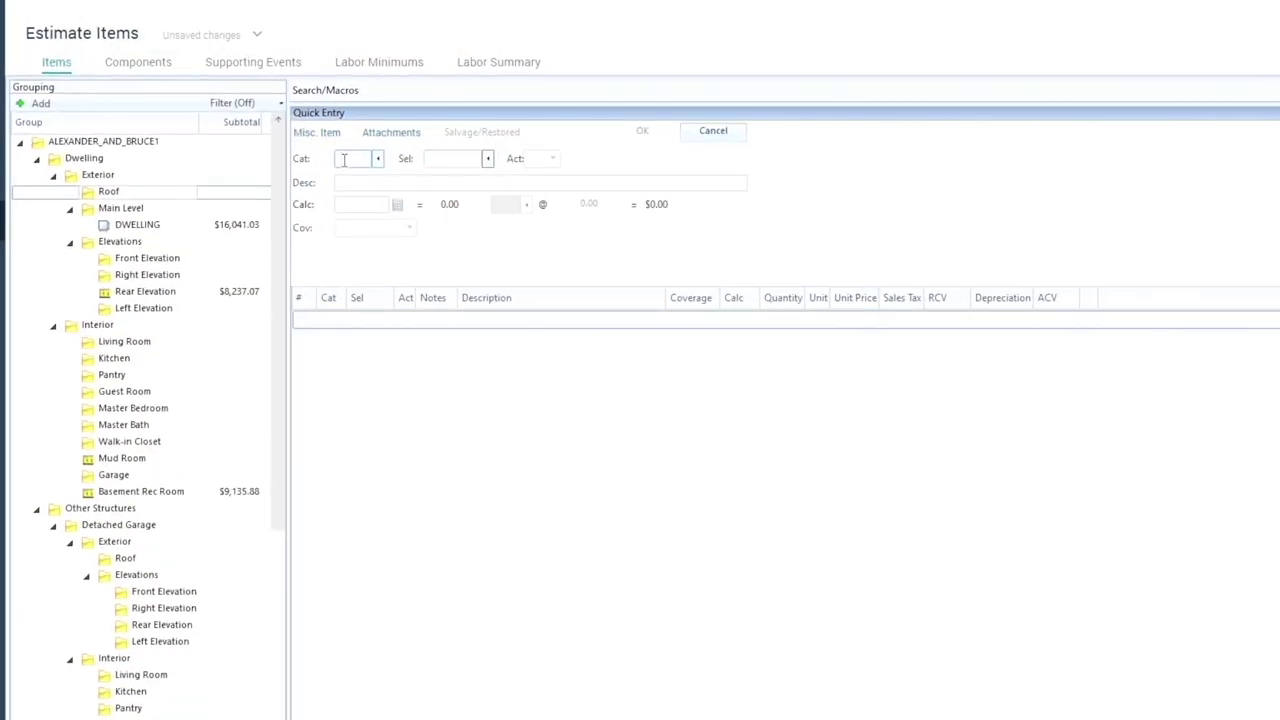
Add a remove-and-replace line item to the dwelling's Roof group with category RFG, selector 300E and quantity 1
text(RFG)
key(Tab)
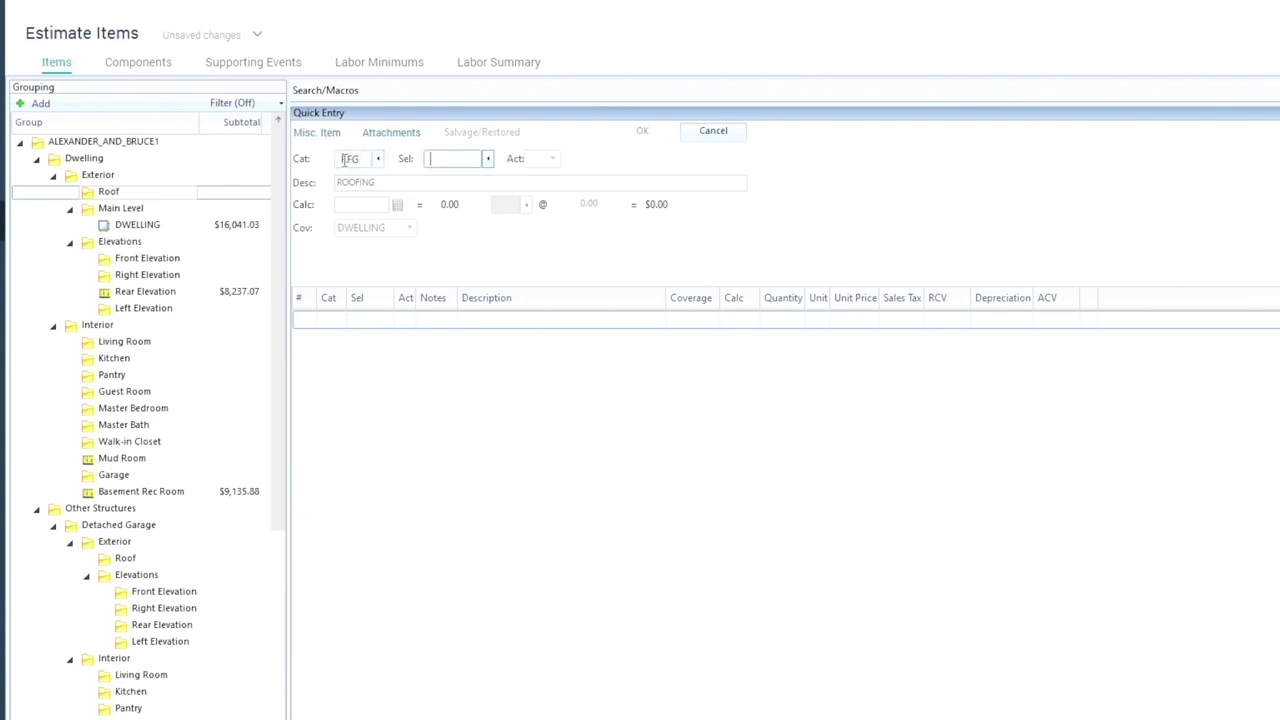
text(300)
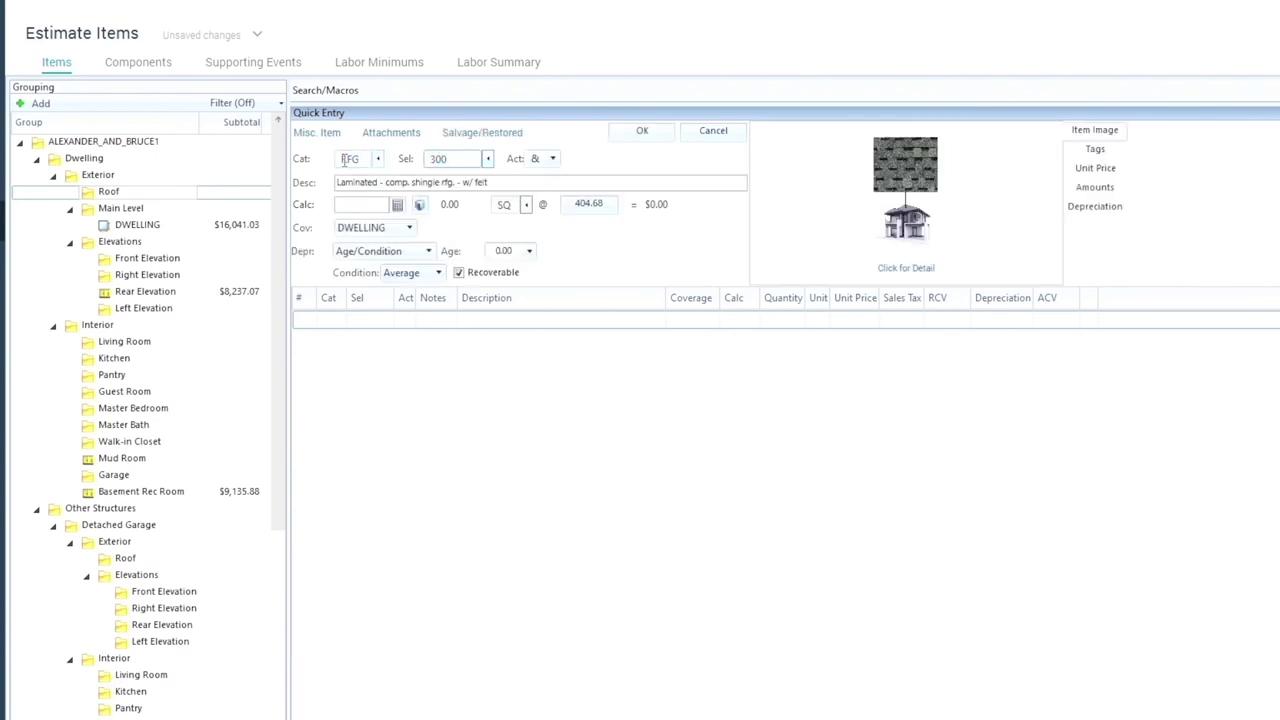
text(E)
click(589, 210)
click(642, 130)
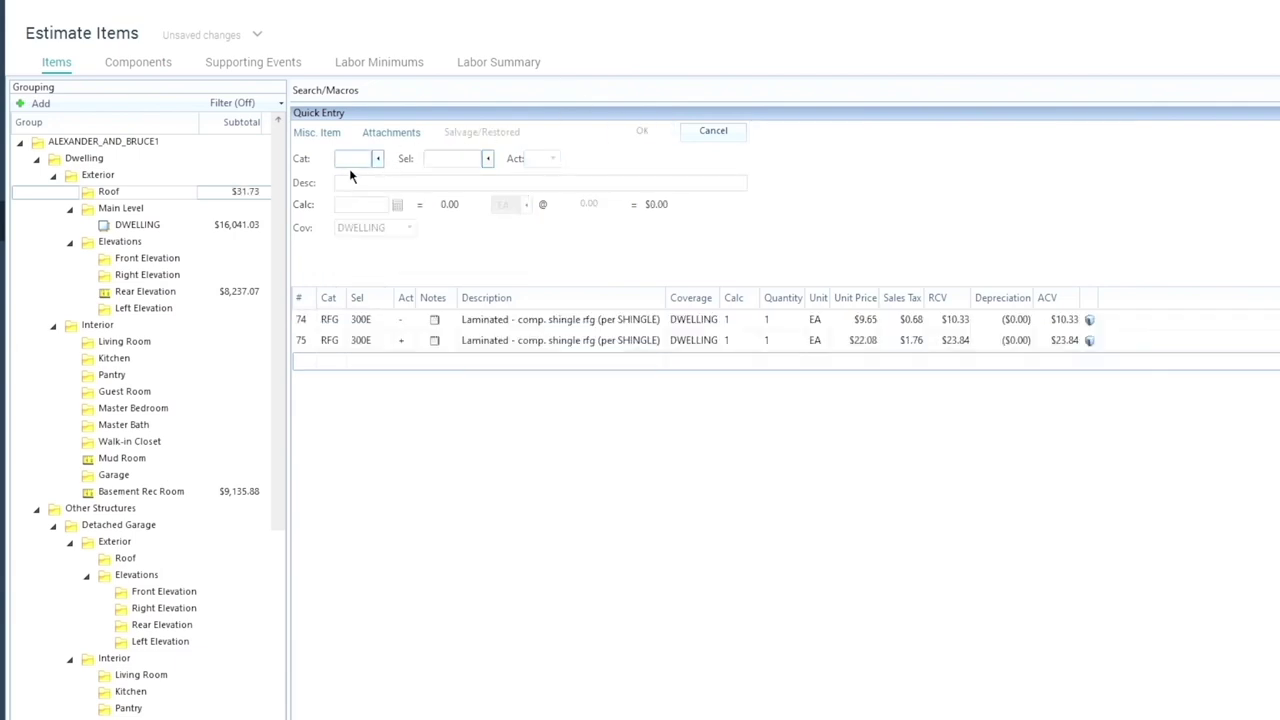
Add a remove-and-replace steep roof charge to the Roof group with category RFG, selector STEEP and quantity 1
text(RFG)
key(Tab)
text(STE)
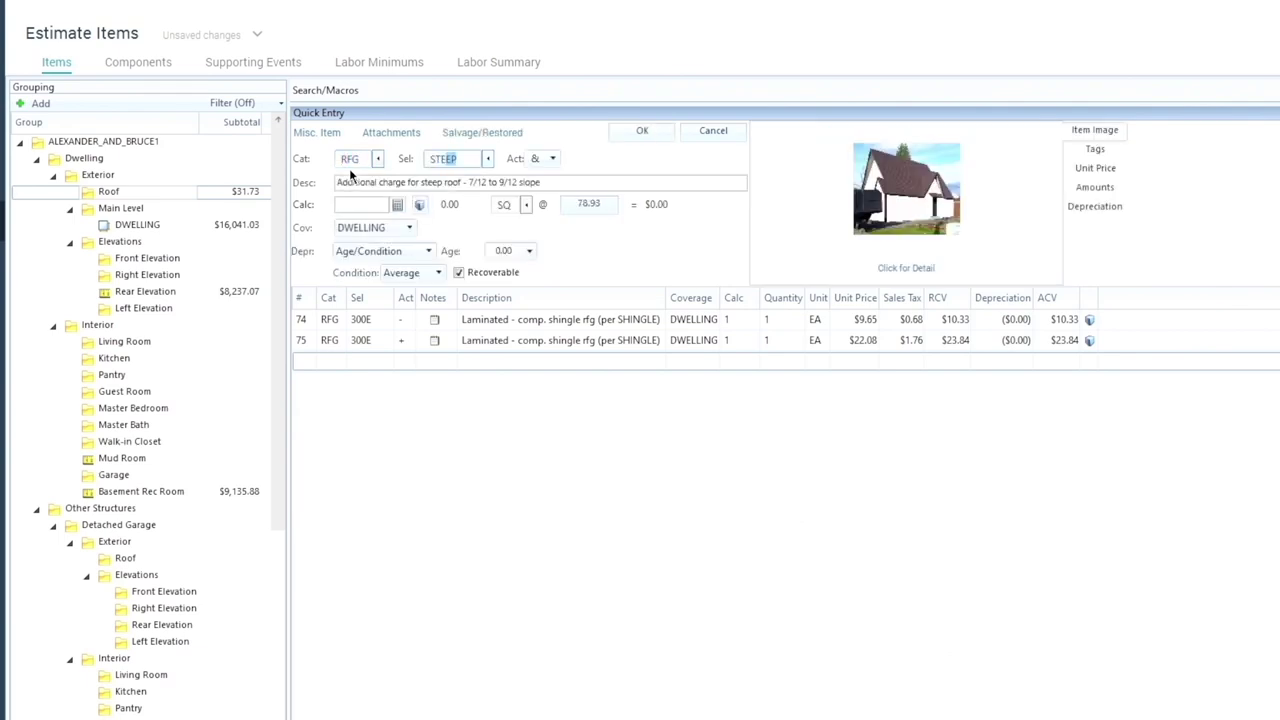
key(Tab)
key(Return)
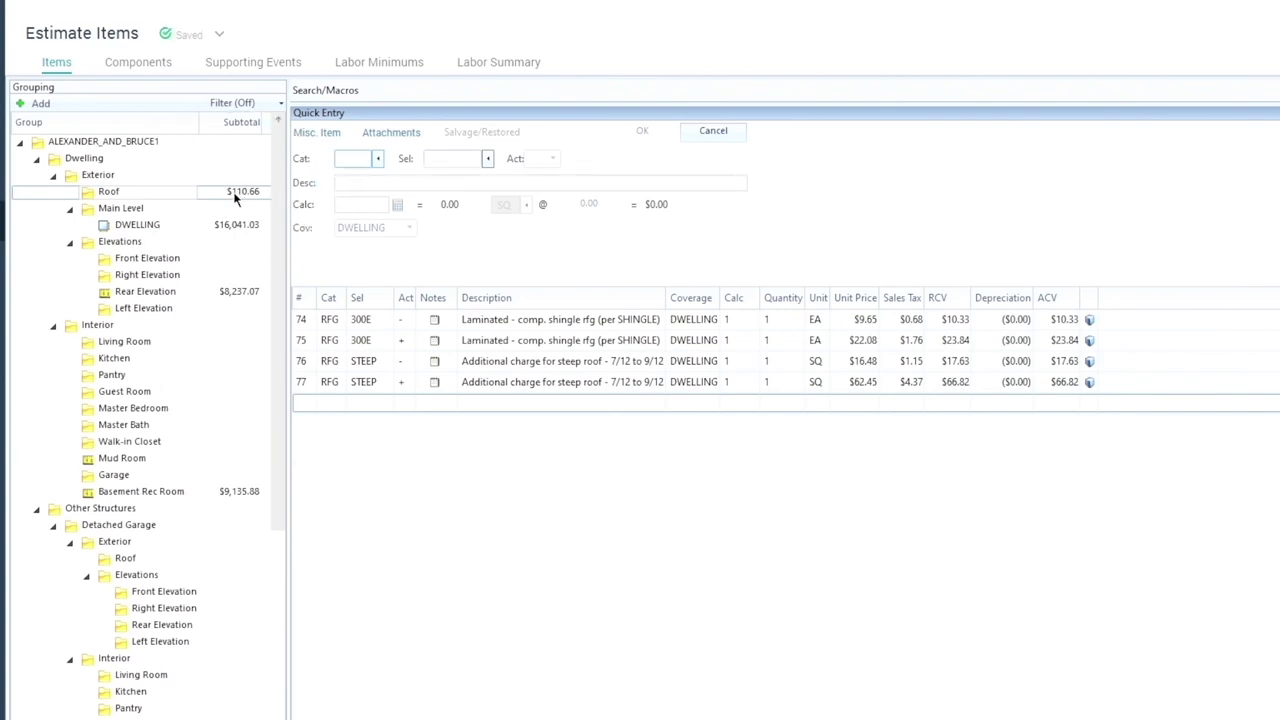
Delete all line items from the DWELLING group under Main Level and return to the Roof group
click(198, 227)
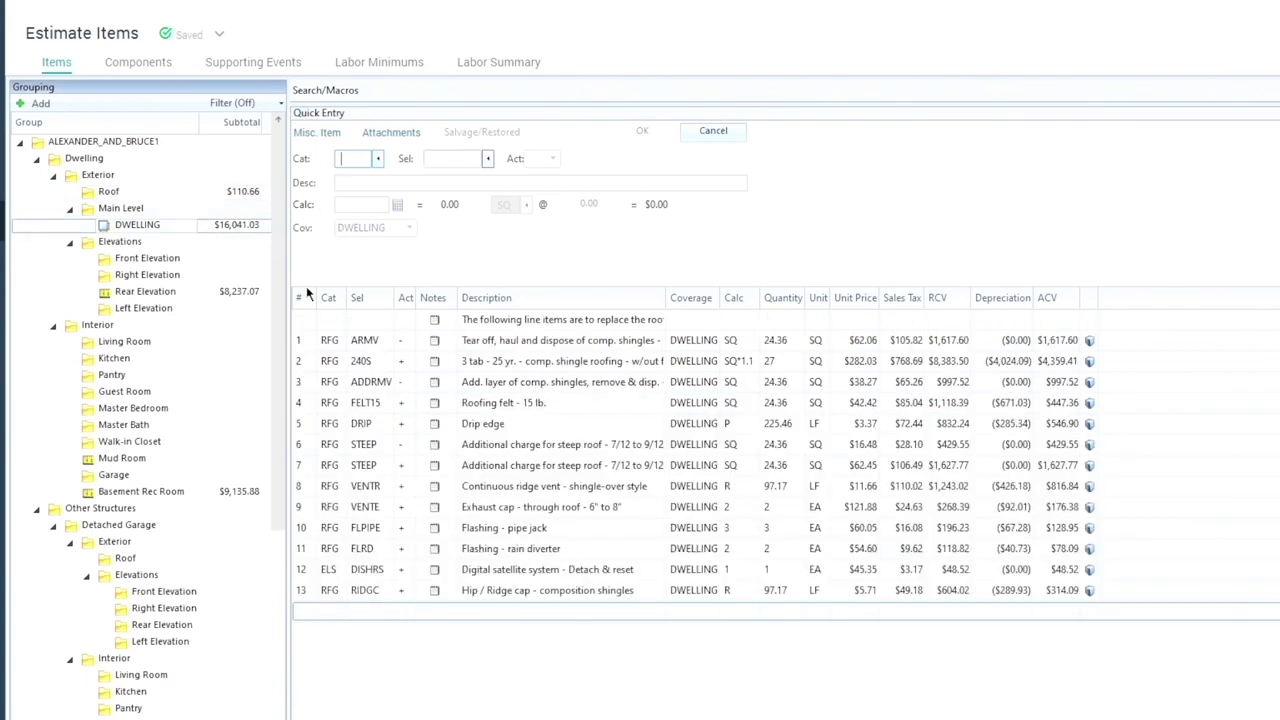
click(298, 594)
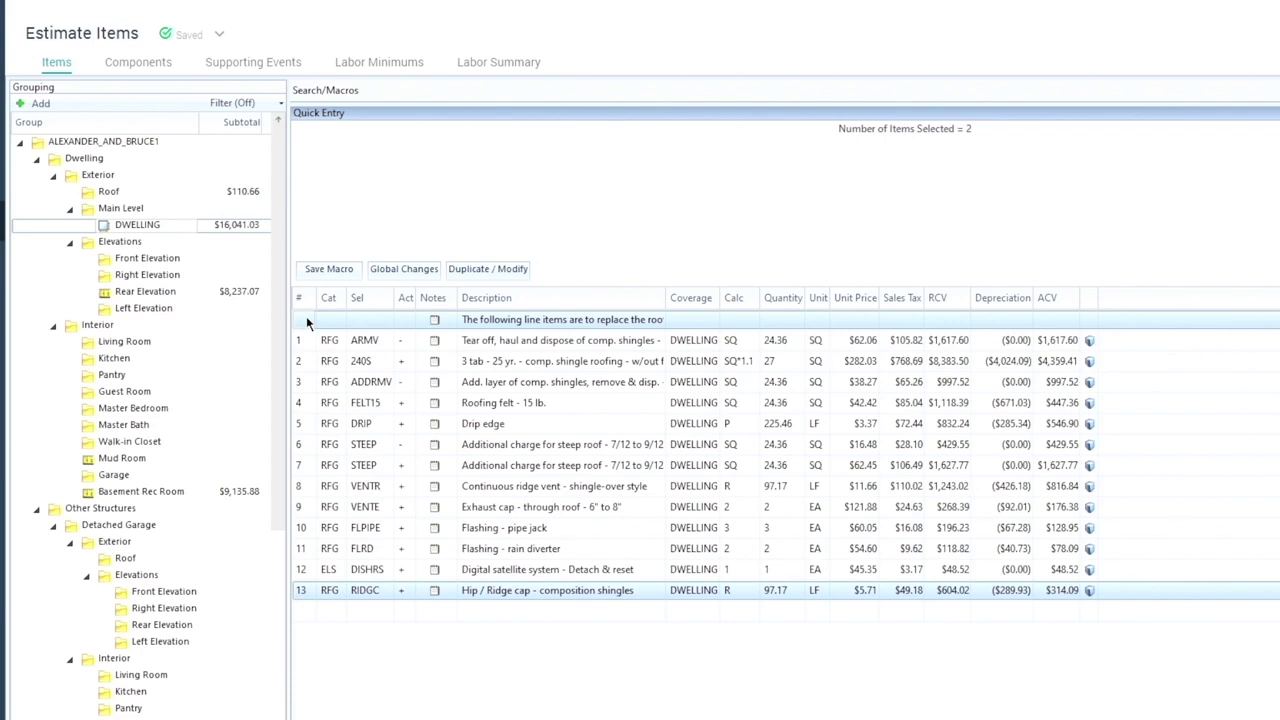
click(300, 600)
key(ctrl+a)
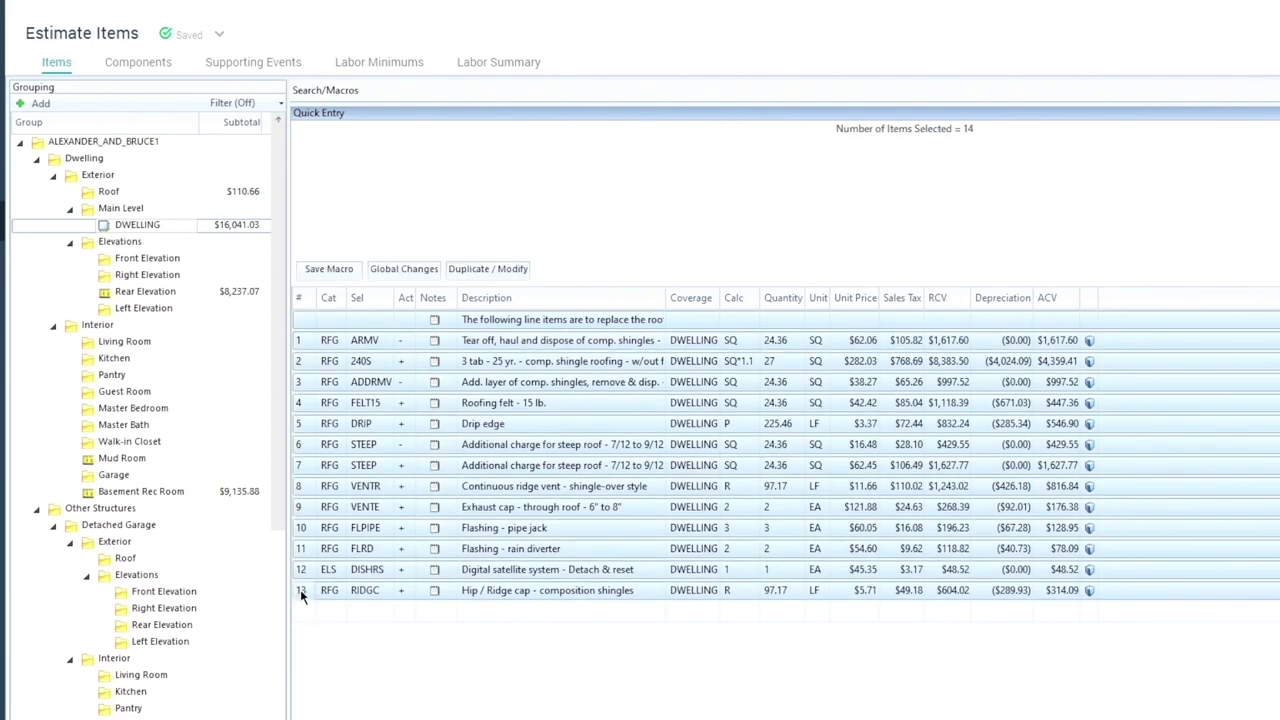
key(Delete)
click(224, 192)
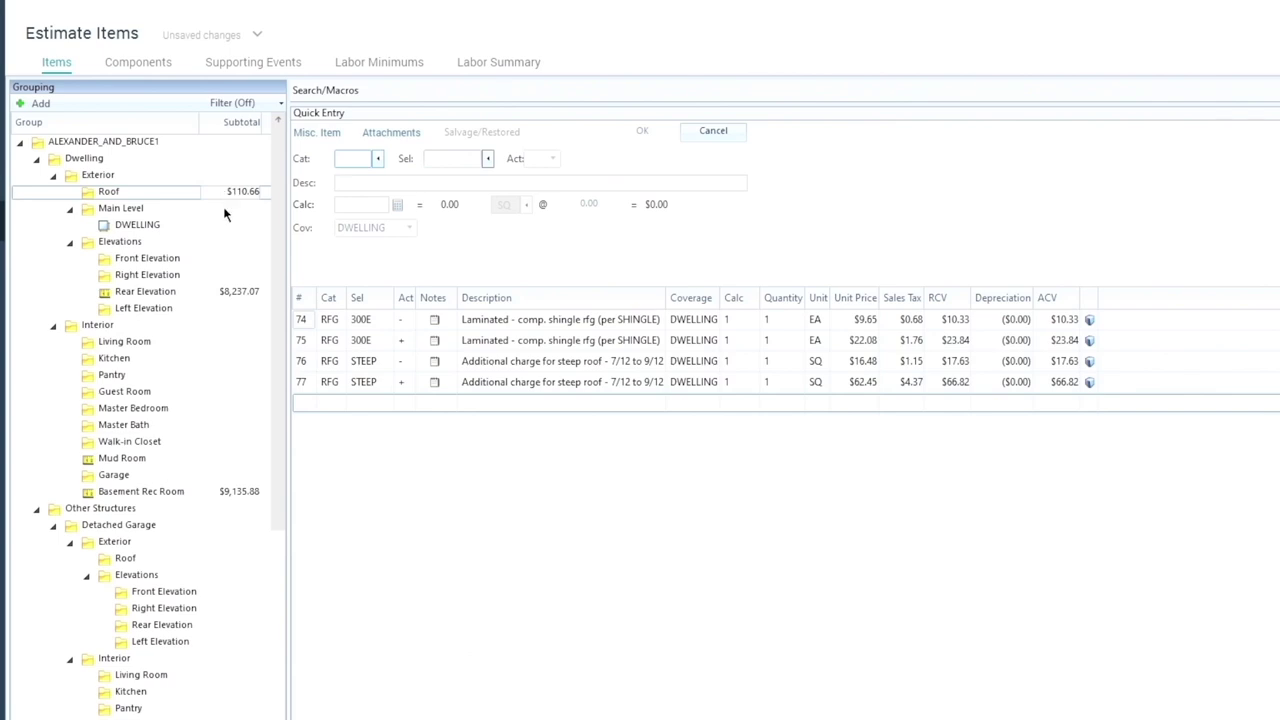
click(446, 264)
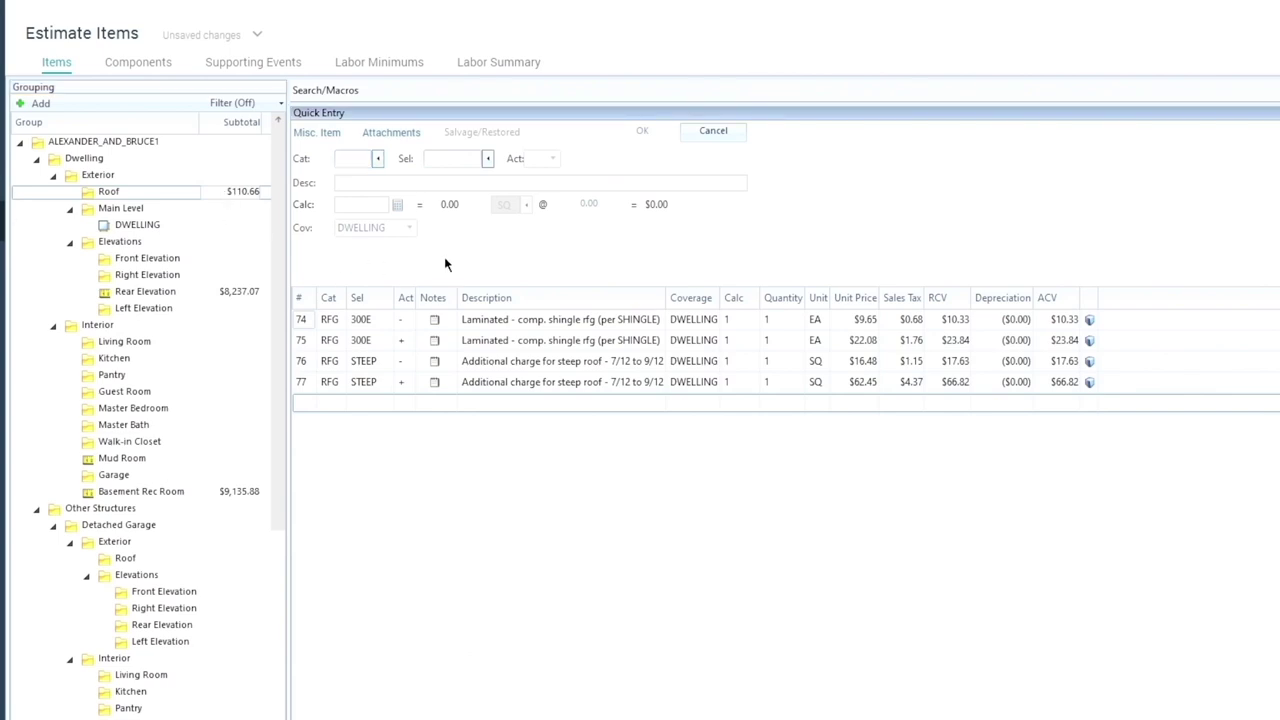
drag(279, 323, 269, 291)
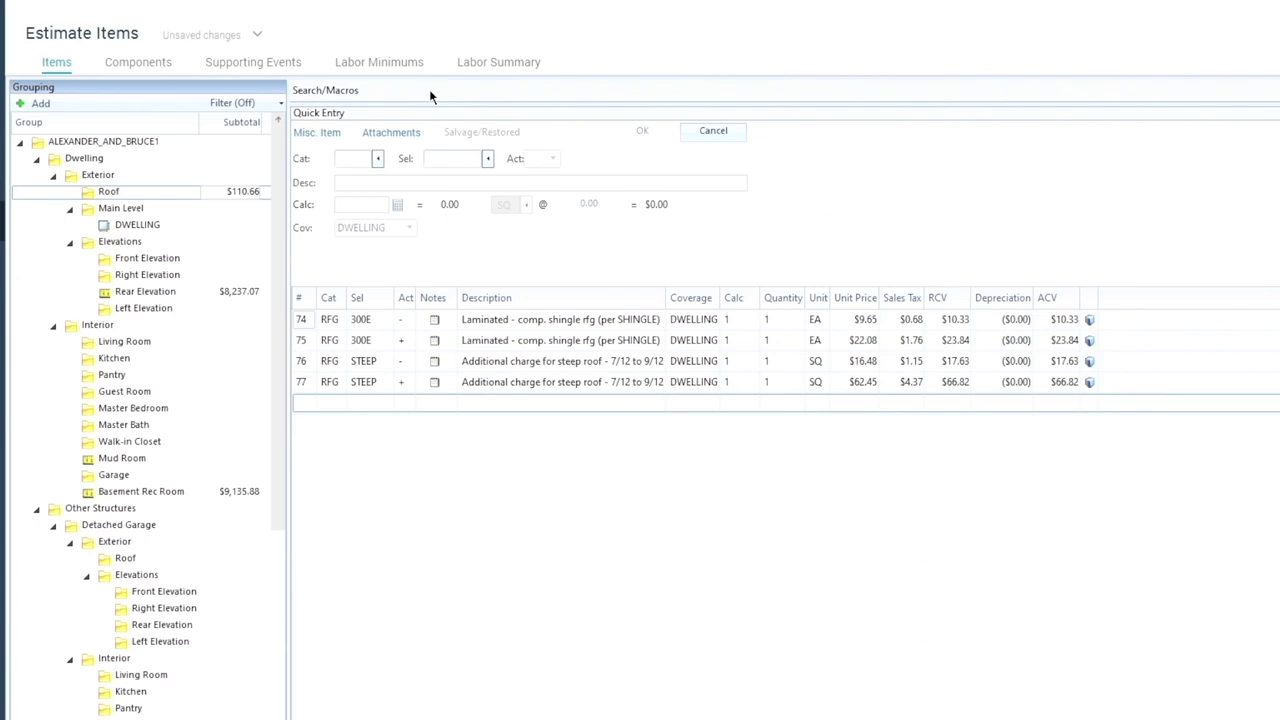
scroll(260, 328, down, 9)
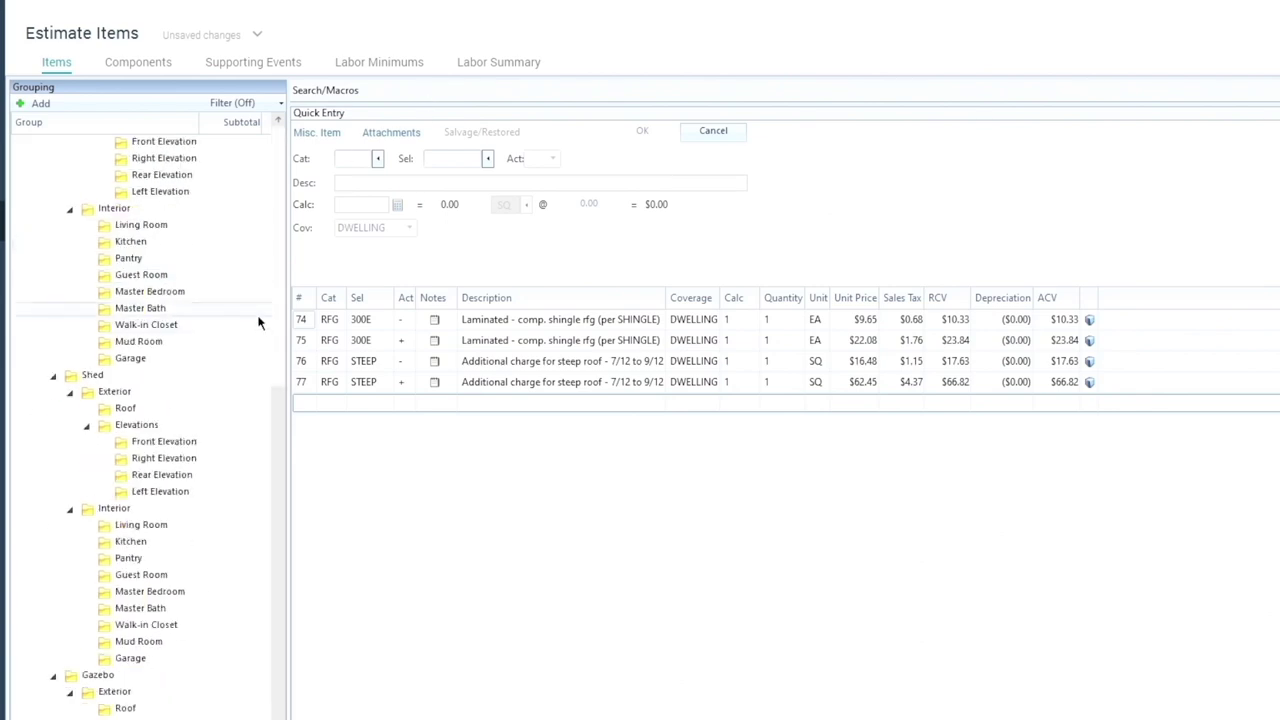
scroll(258, 322, up, 9)
scroll(258, 320, down, 10)
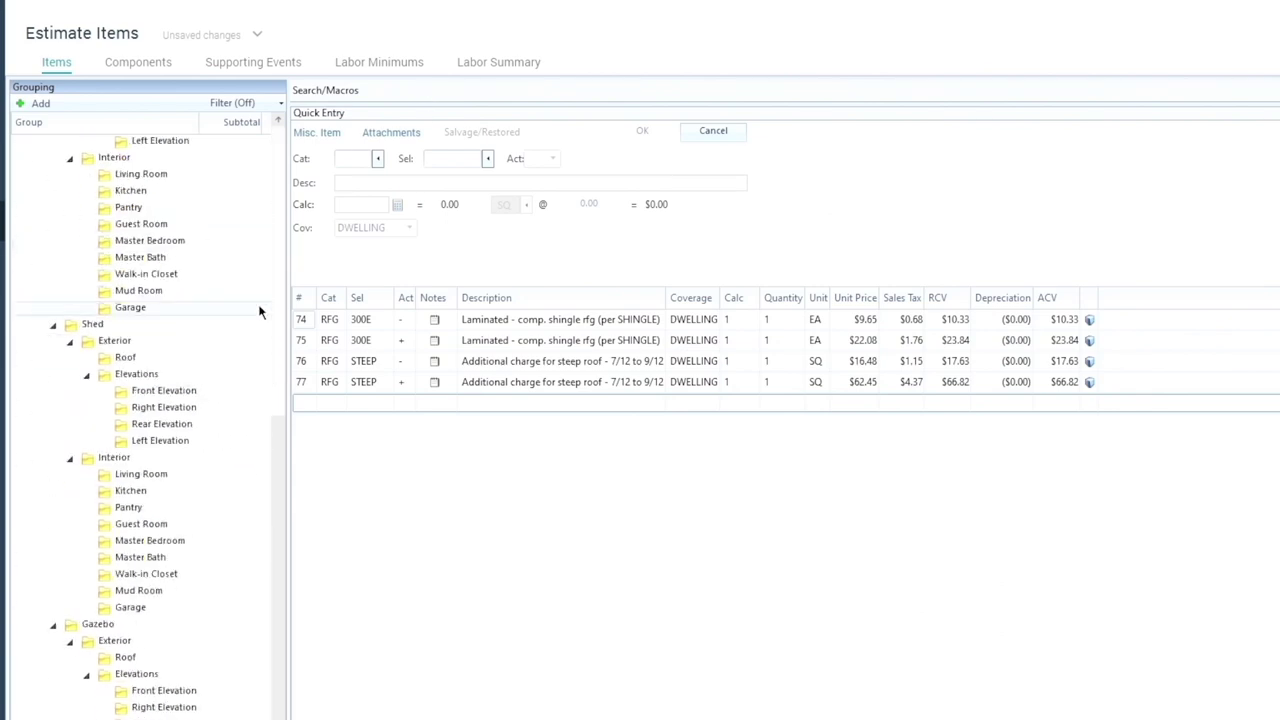
scroll(258, 312, up, 10)
Review the estimate's labor minimums, checking the water extraction and roofing entries, and return to the line items
click(376, 64)
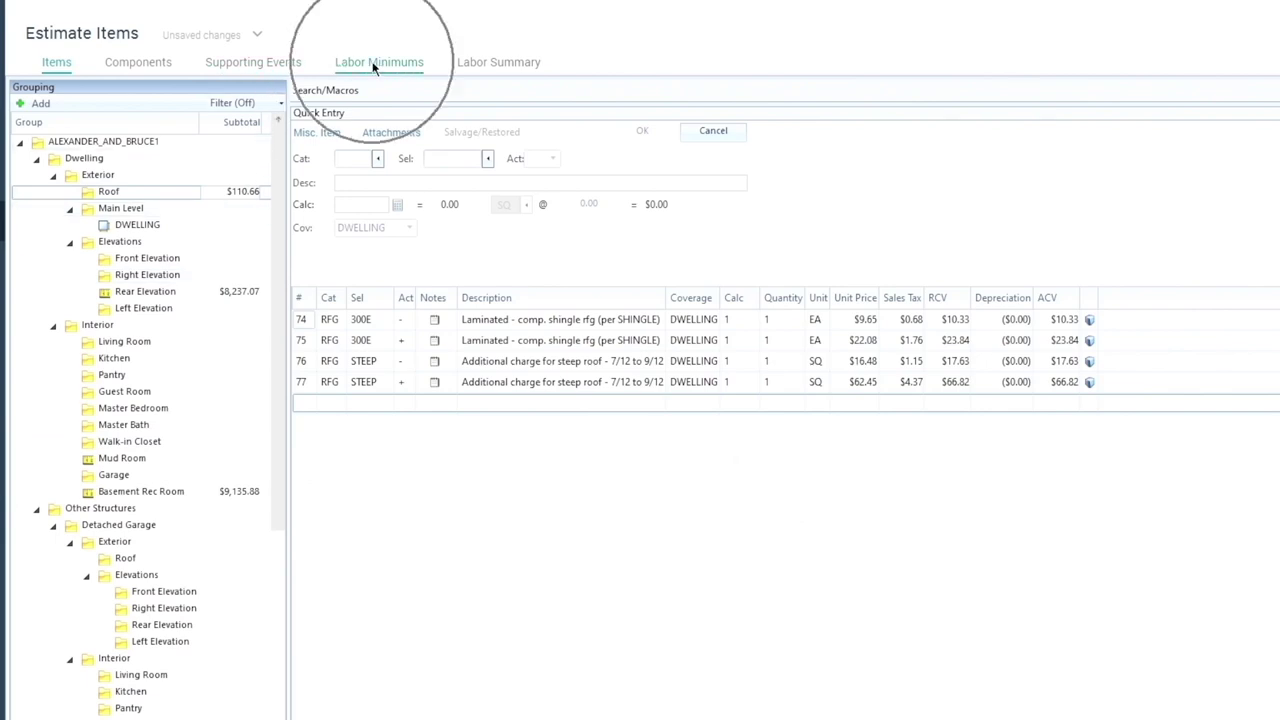
click(374, 64)
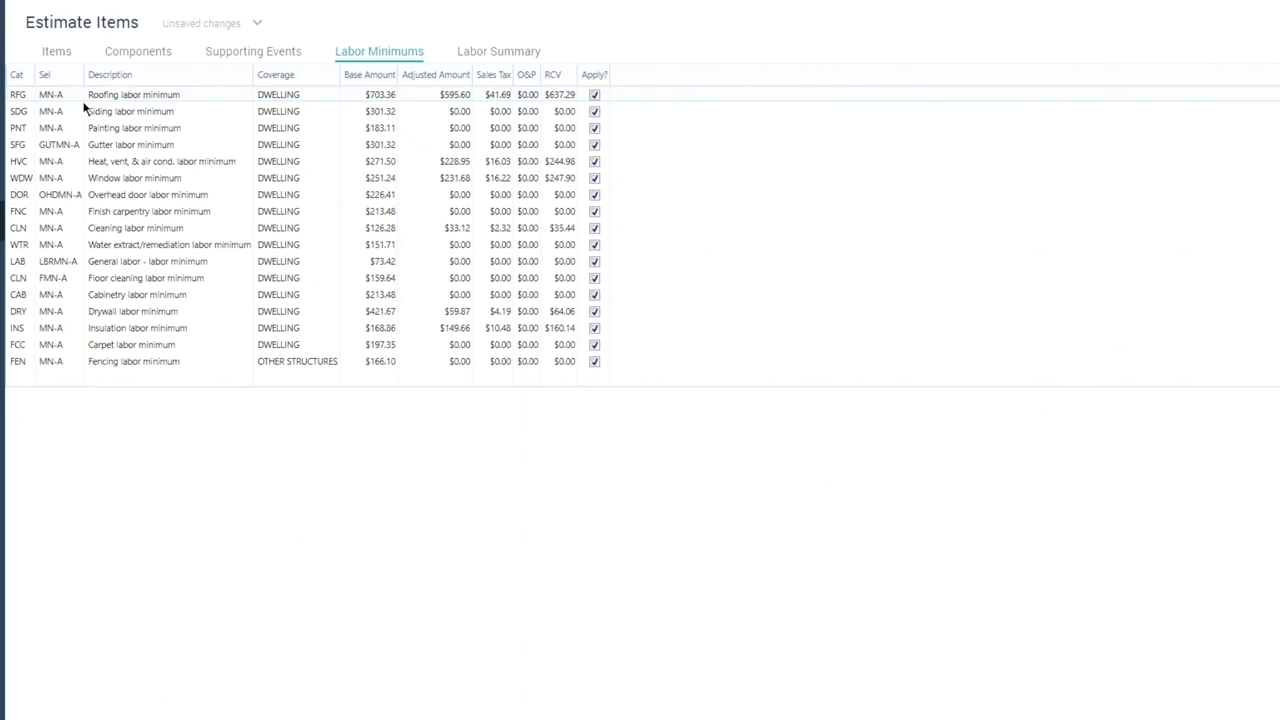
click(39, 247)
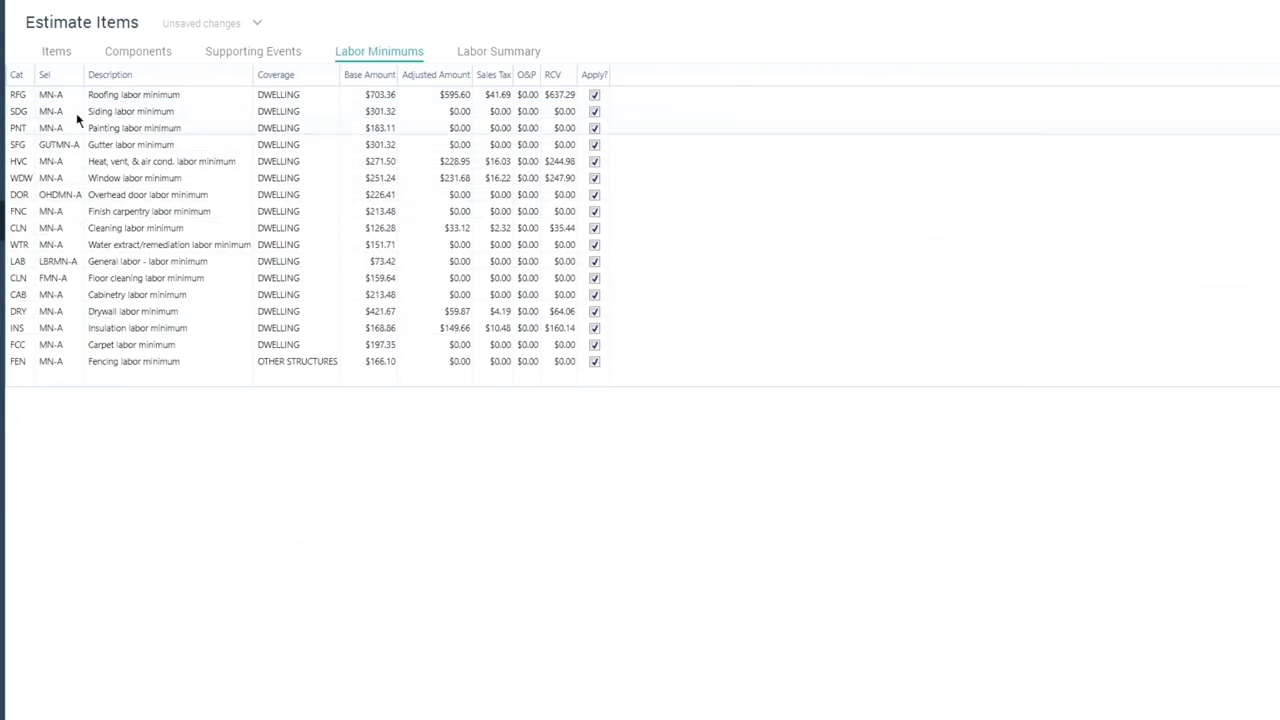
click(21, 96)
click(50, 52)
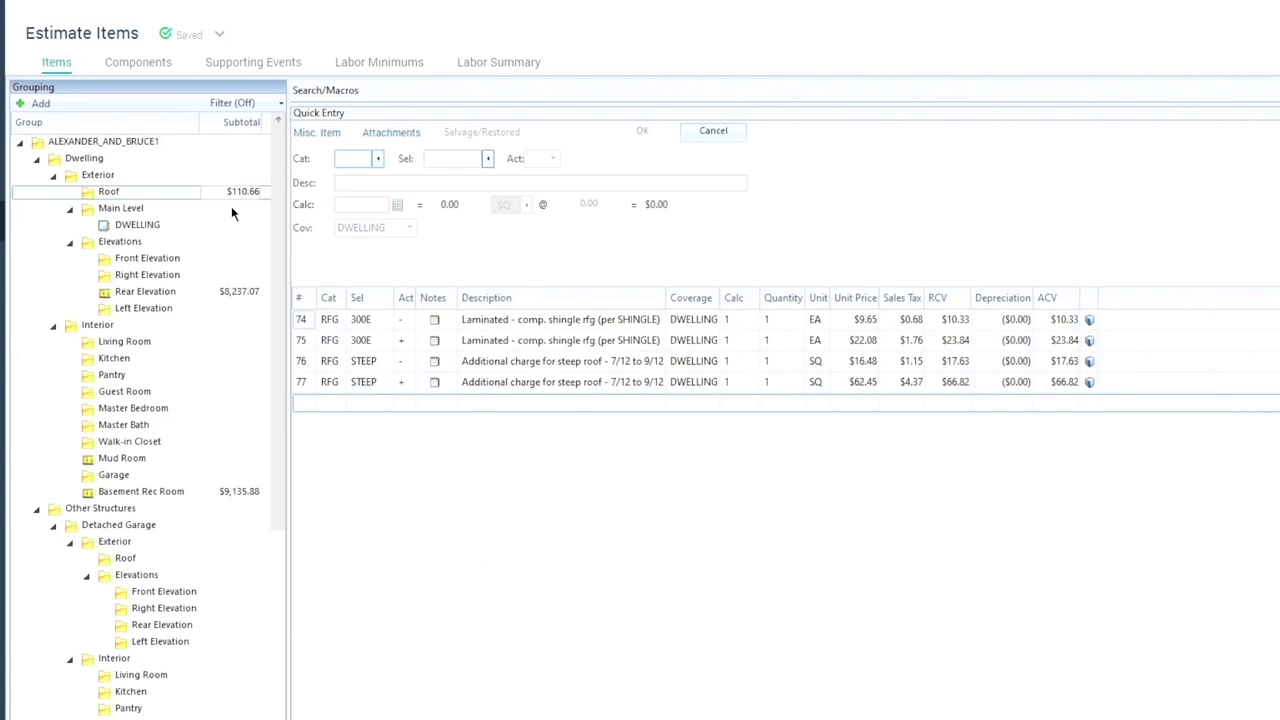
Compare the Roof group's subtotal with the roofing labor minimum's base amount and RCV
click(341, 63)
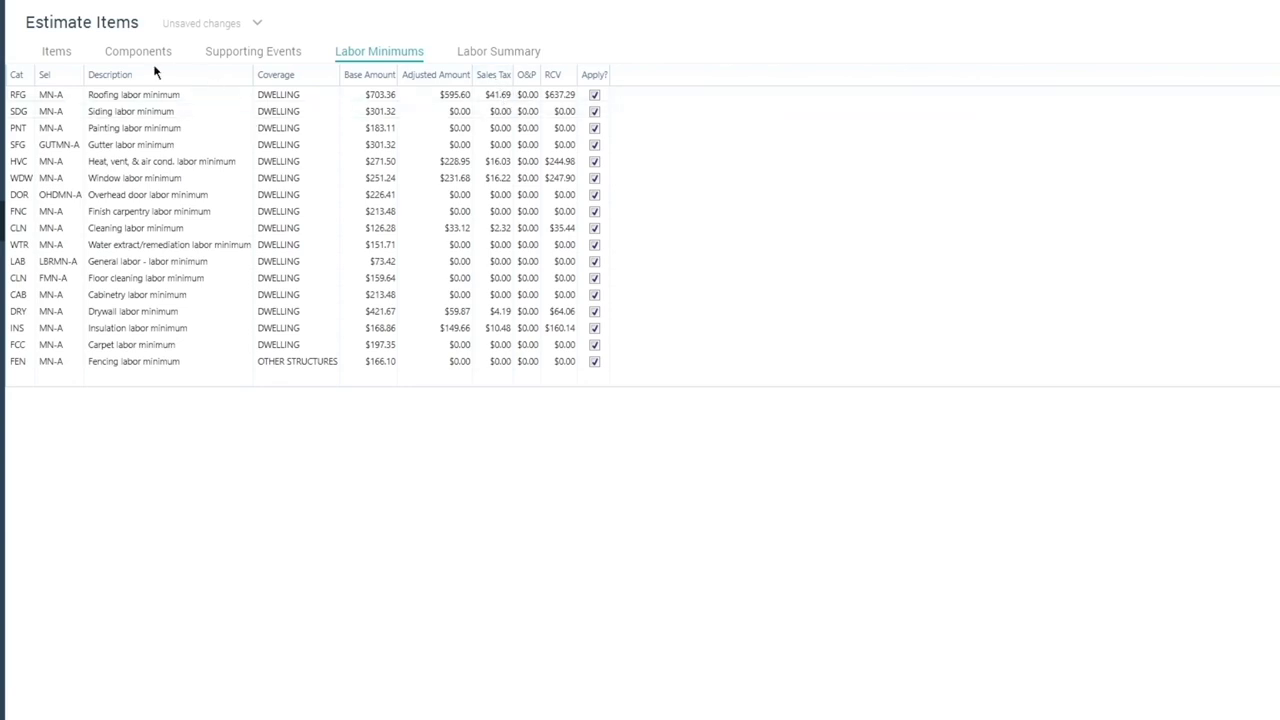
click(56, 51)
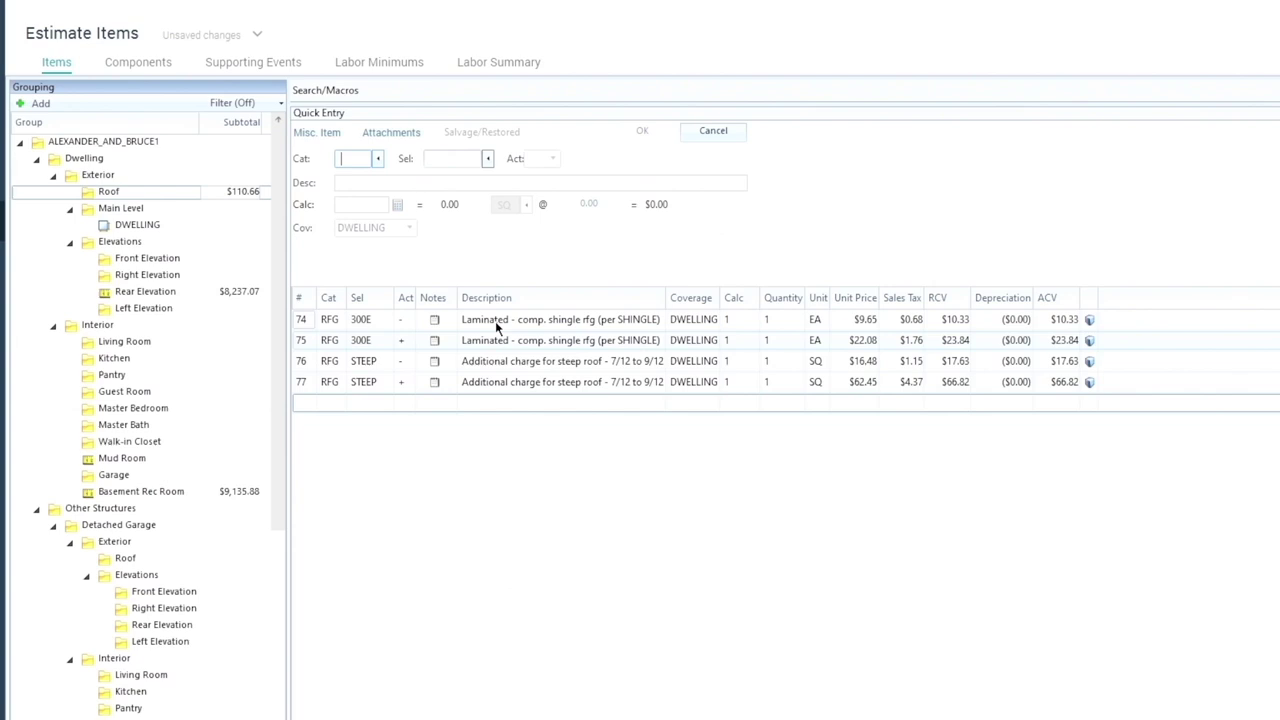
click(251, 205)
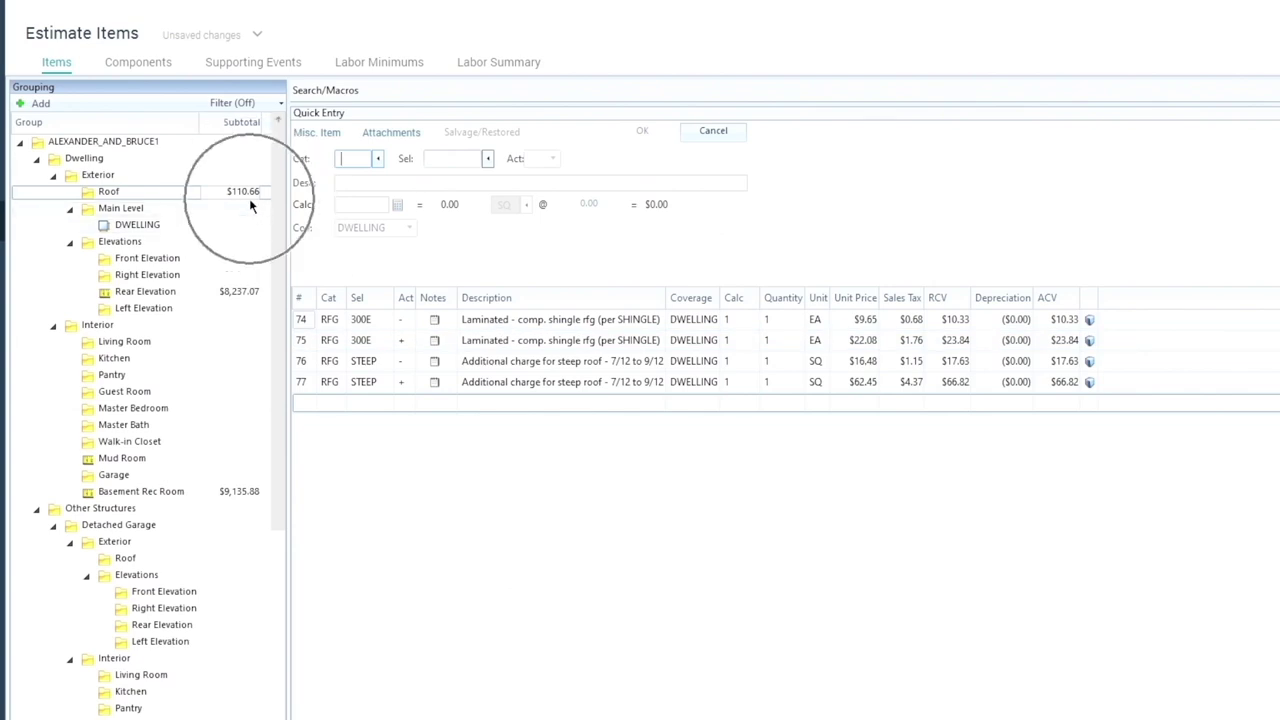
click(362, 62)
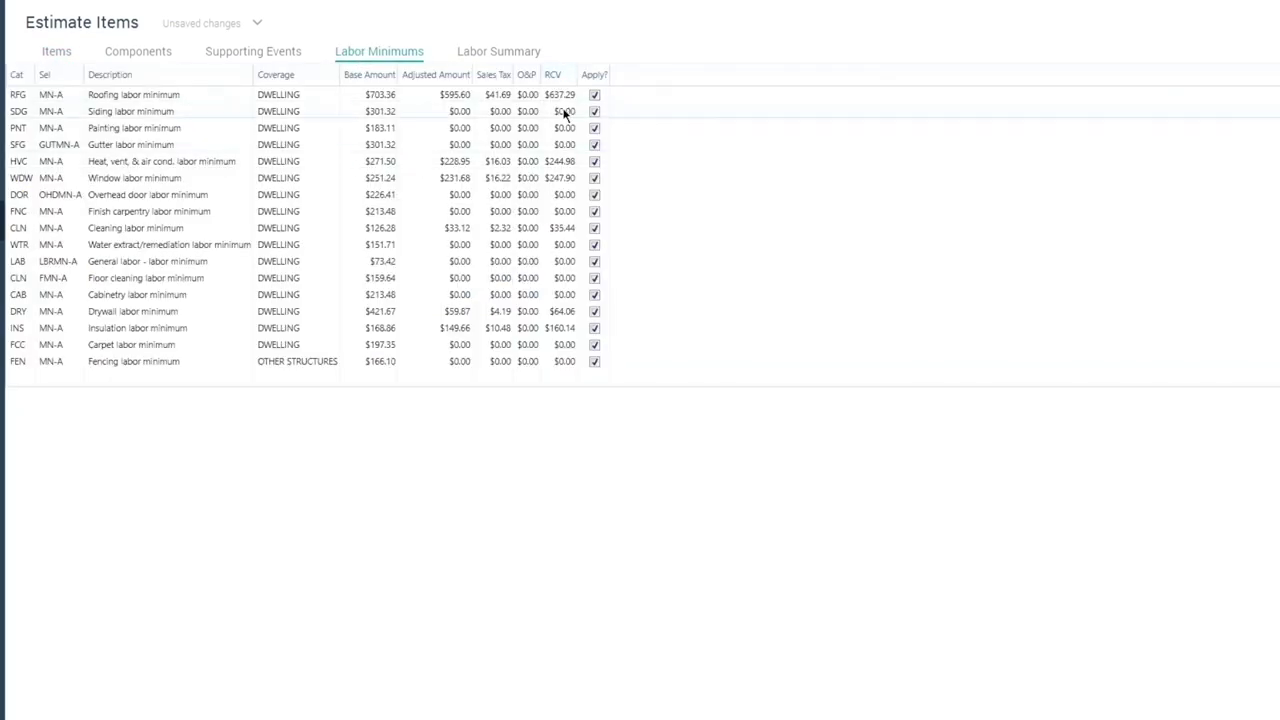
click(381, 98)
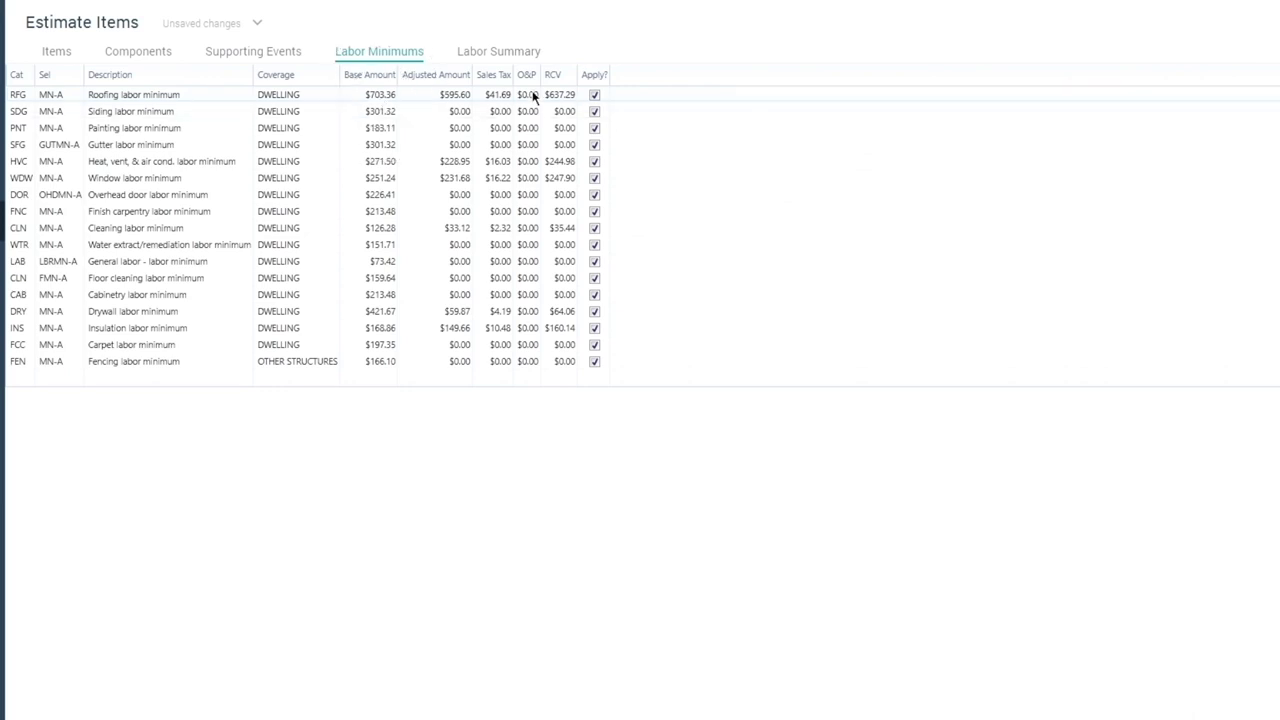
click(563, 96)
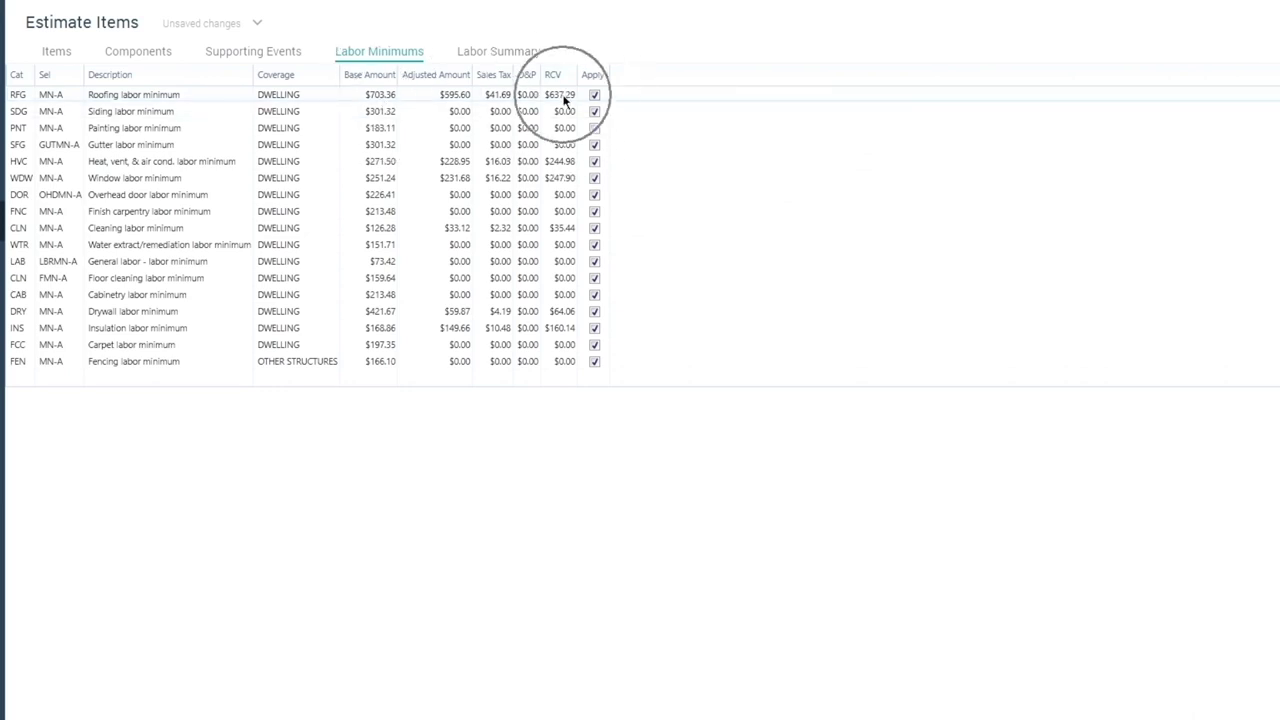
click(392, 100)
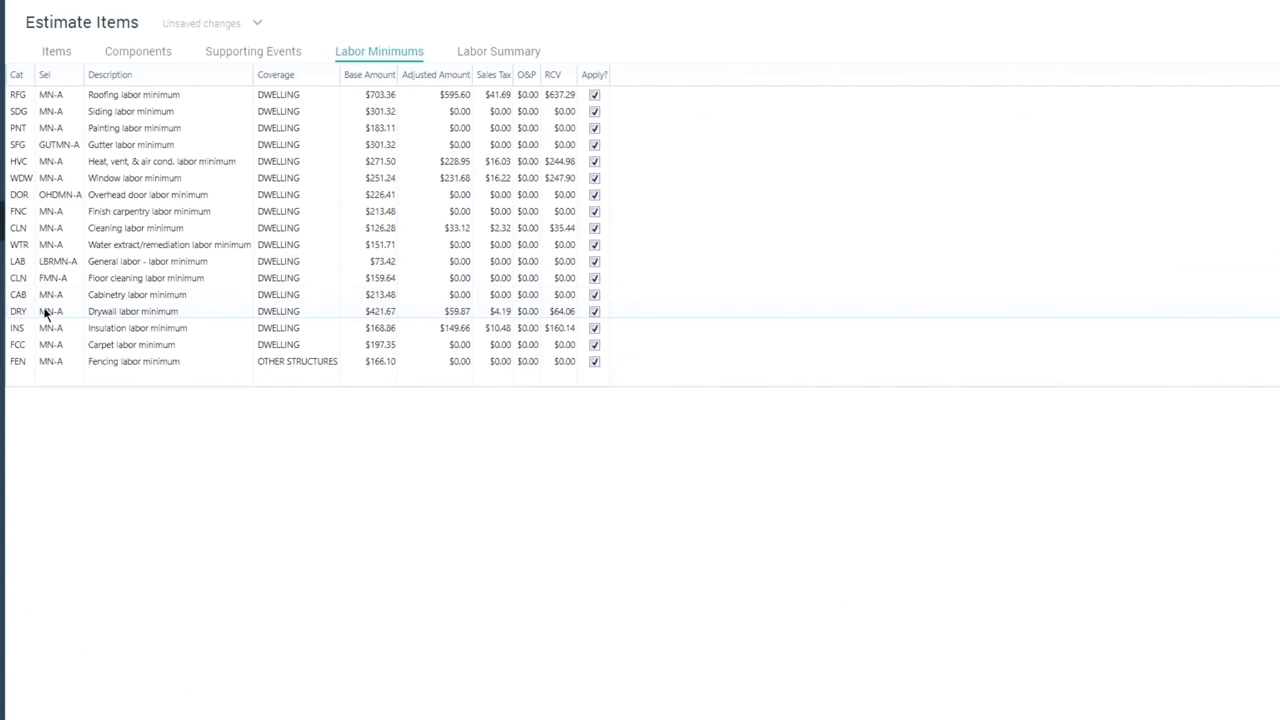
Examine the water extract/remediation labor minimum's base amount, adjusted amount, sales tax and RCV
click(95, 247)
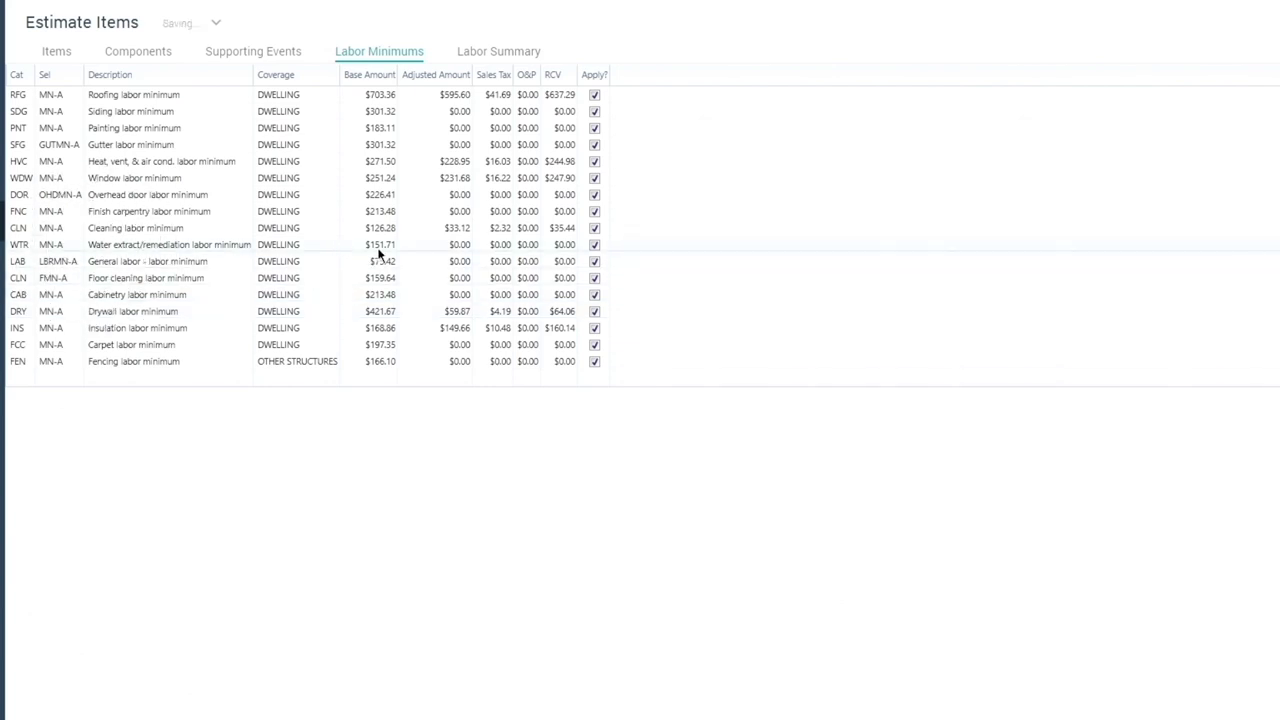
click(458, 248)
click(501, 246)
click(572, 250)
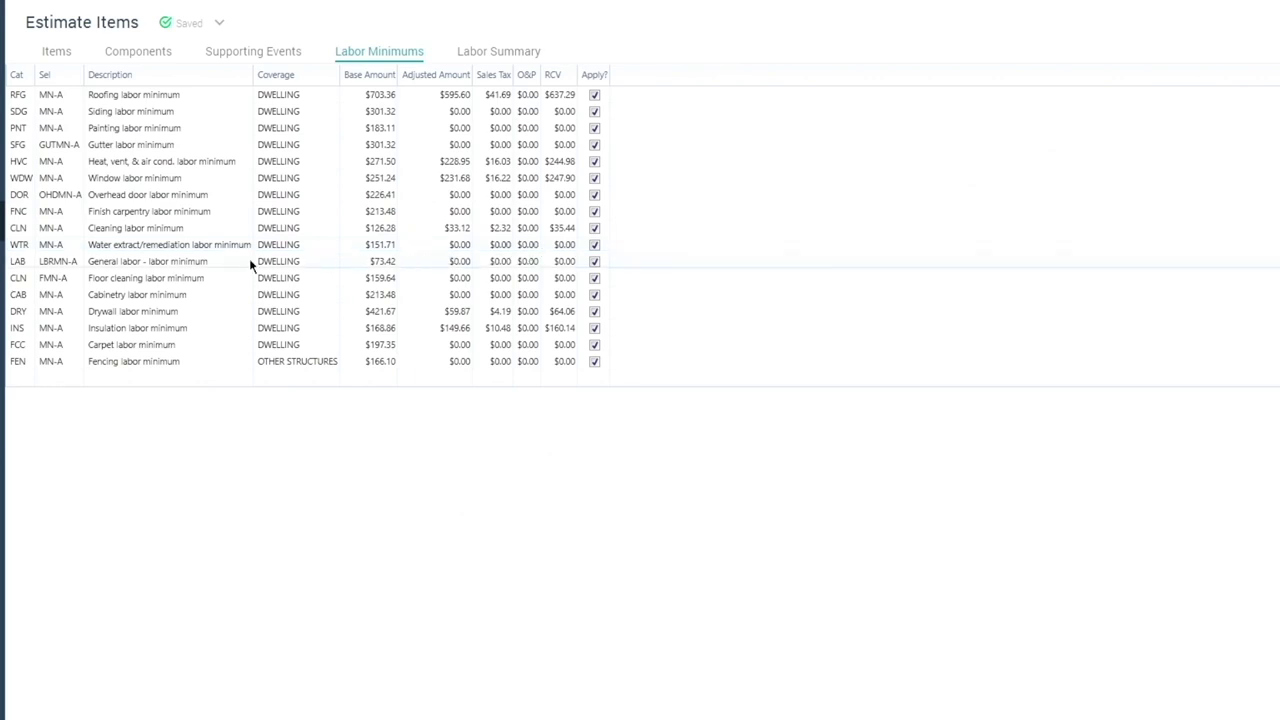
click(18, 250)
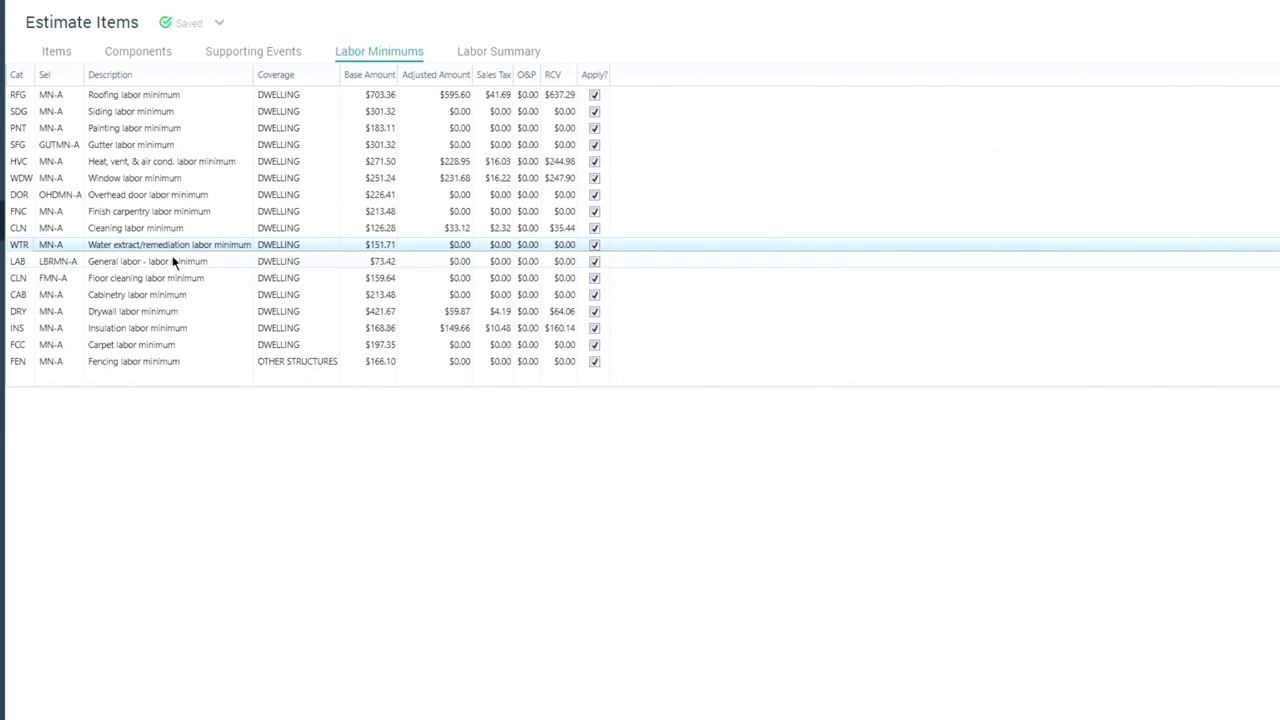
click(372, 243)
click(375, 243)
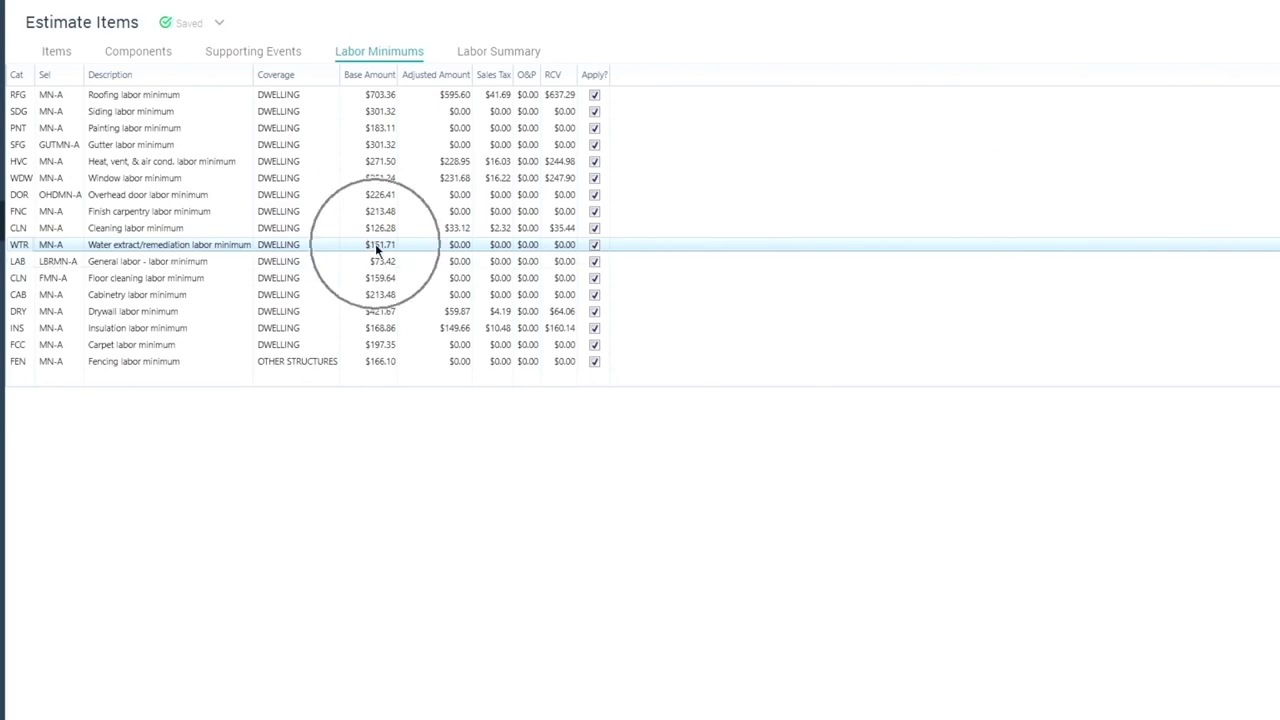
click(386, 247)
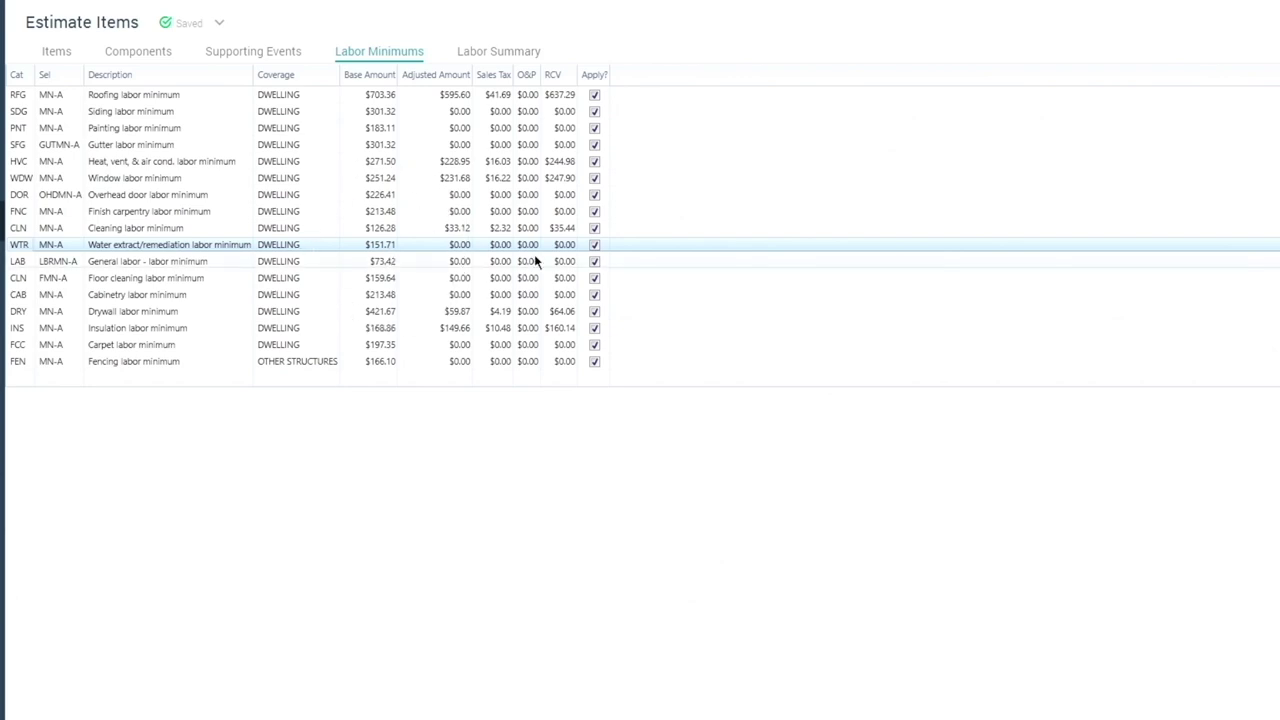
click(562, 246)
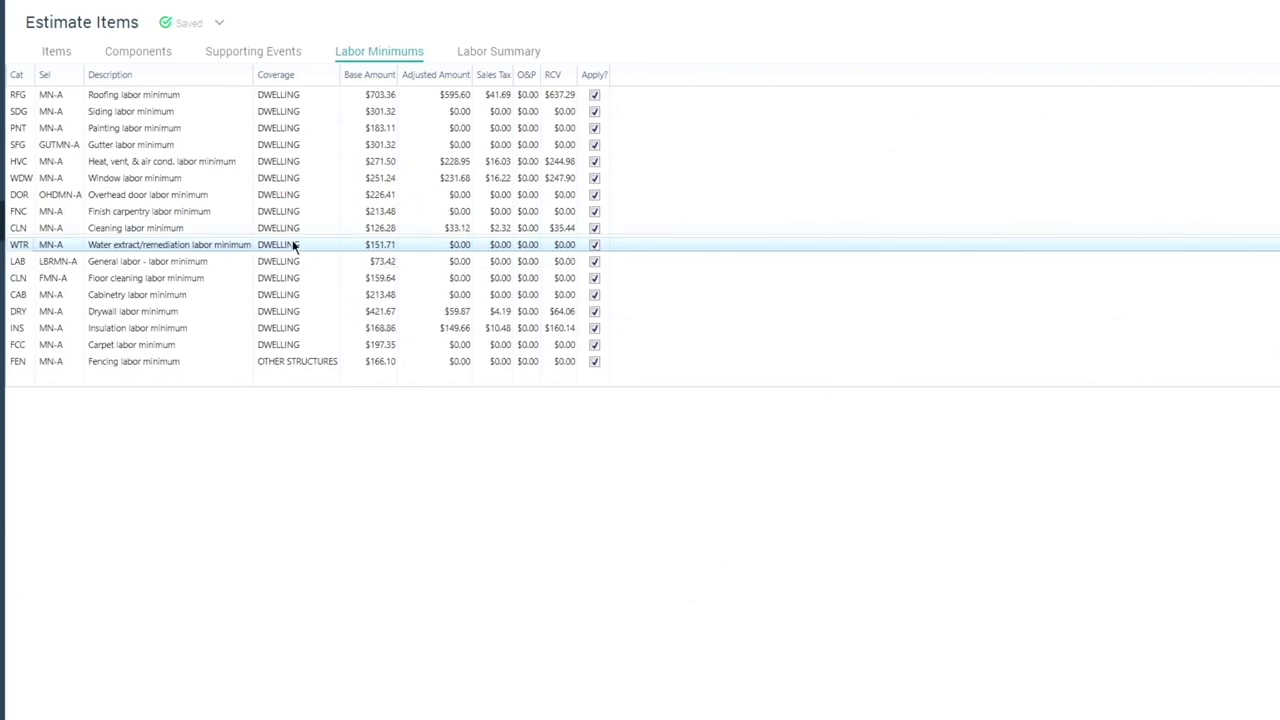
click(22, 246)
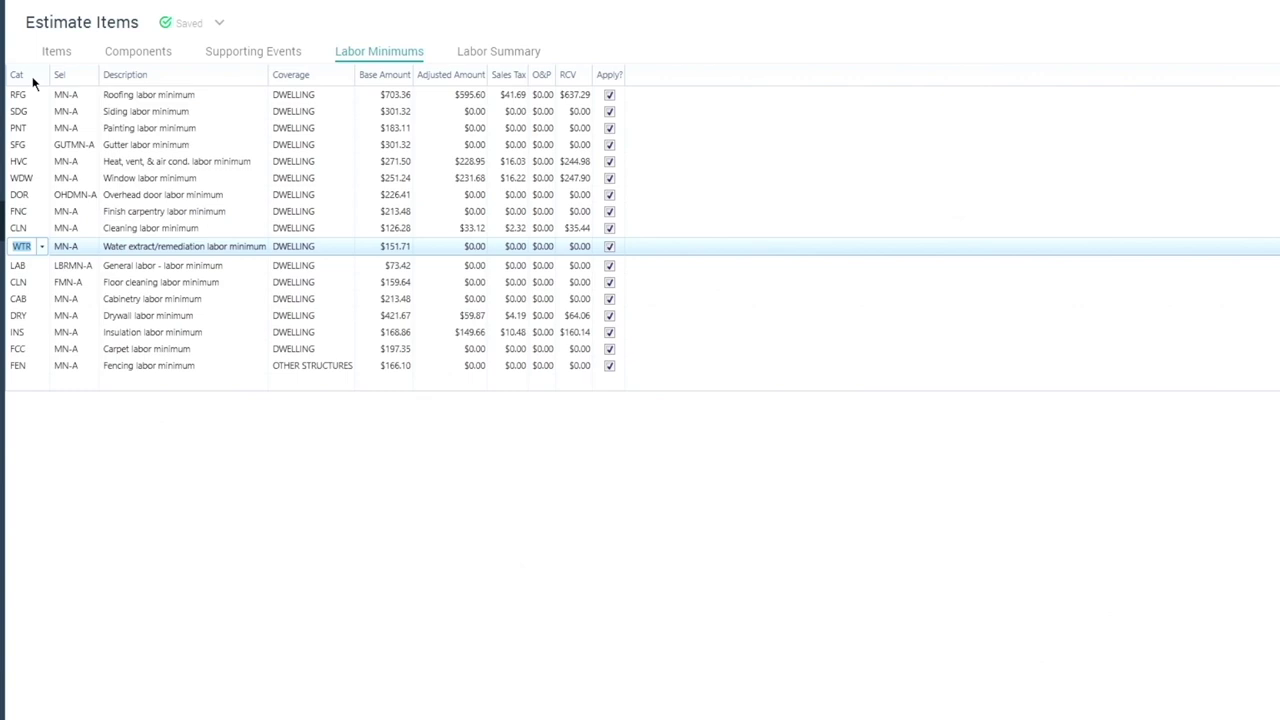
click(50, 212)
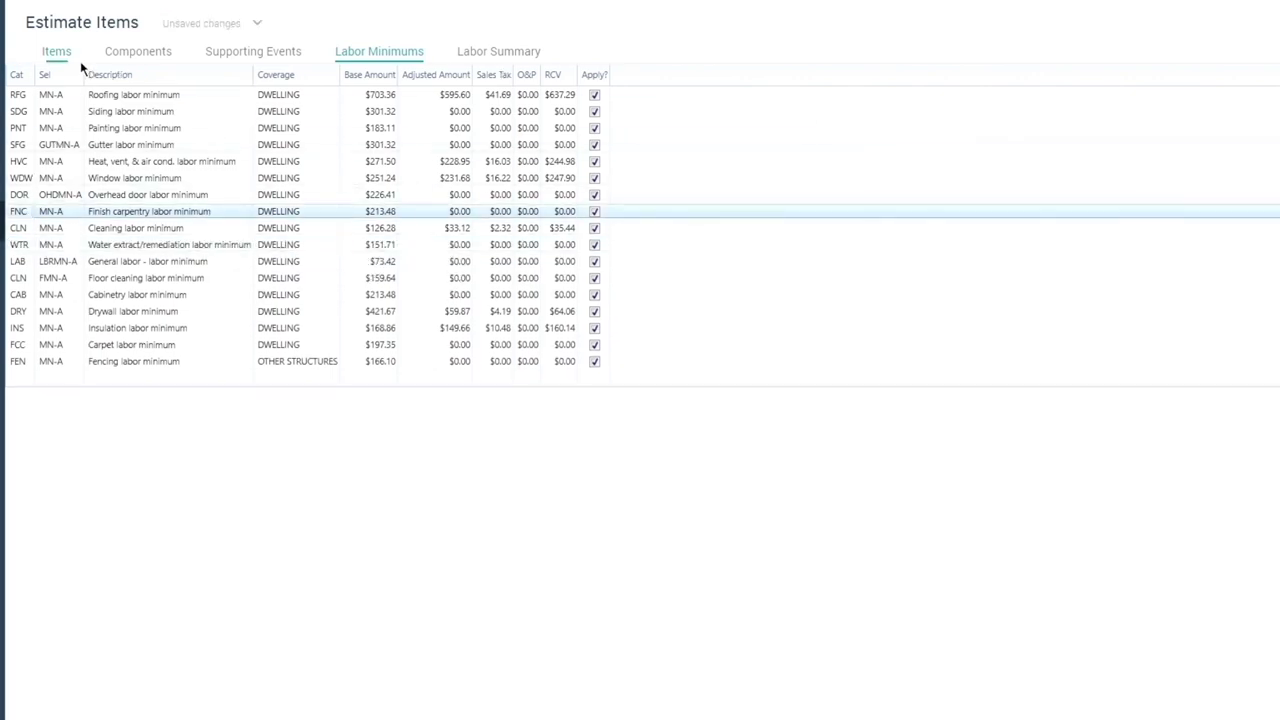
click(594, 94)
Add a 4 SF line of 1/2" drywall (DRY 1/2), hung, taped and floated, to the Dwelling interior's Mud Room group
click(57, 56)
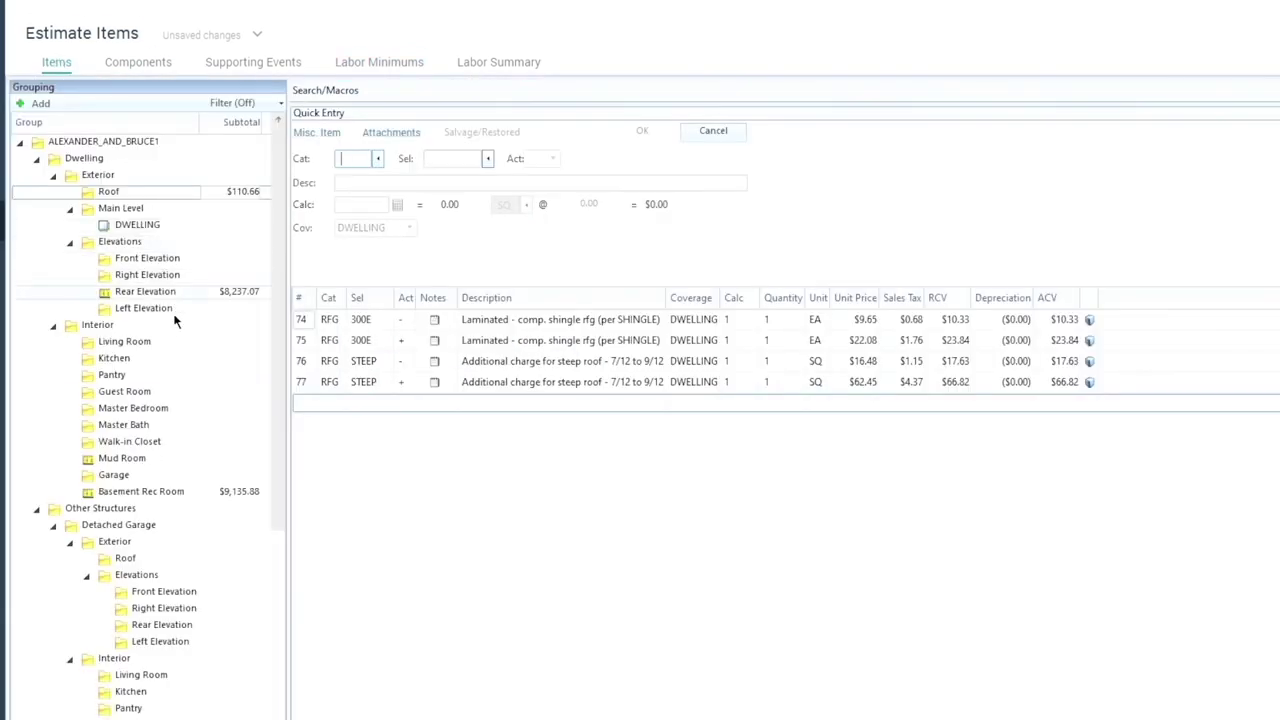
click(121, 457)
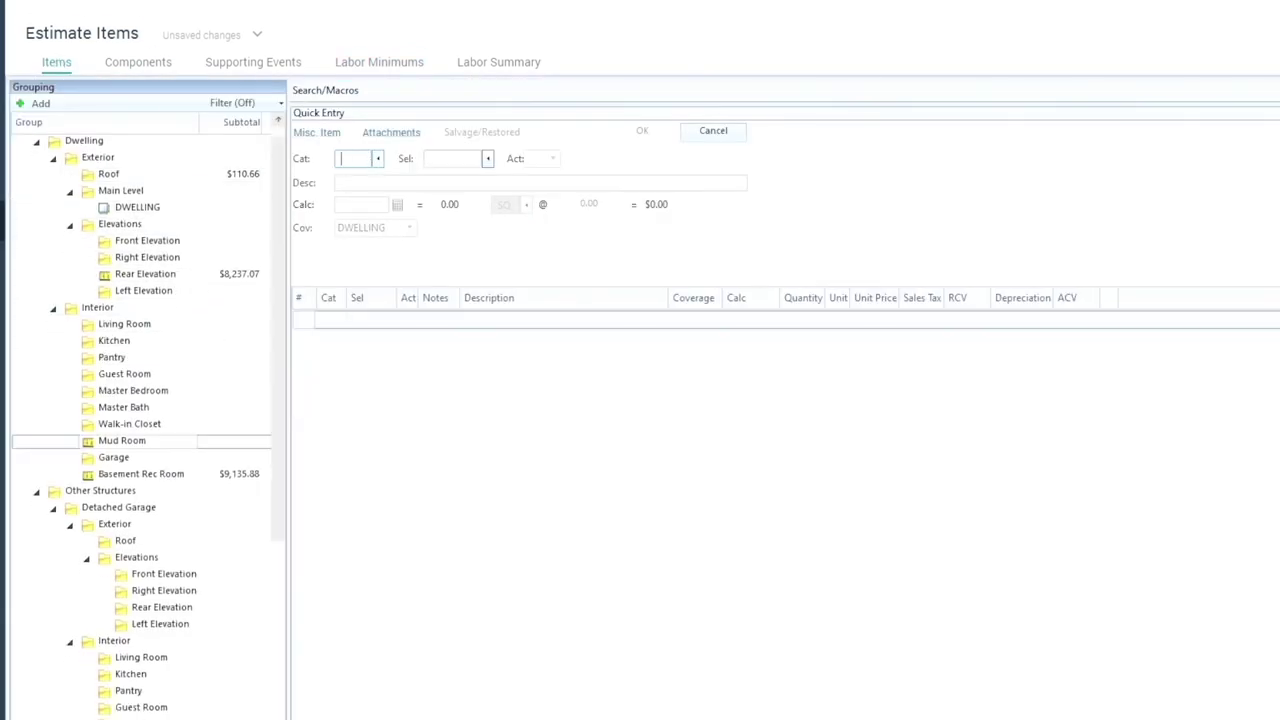
text(DRY)
key(Tab)
text(1/2)
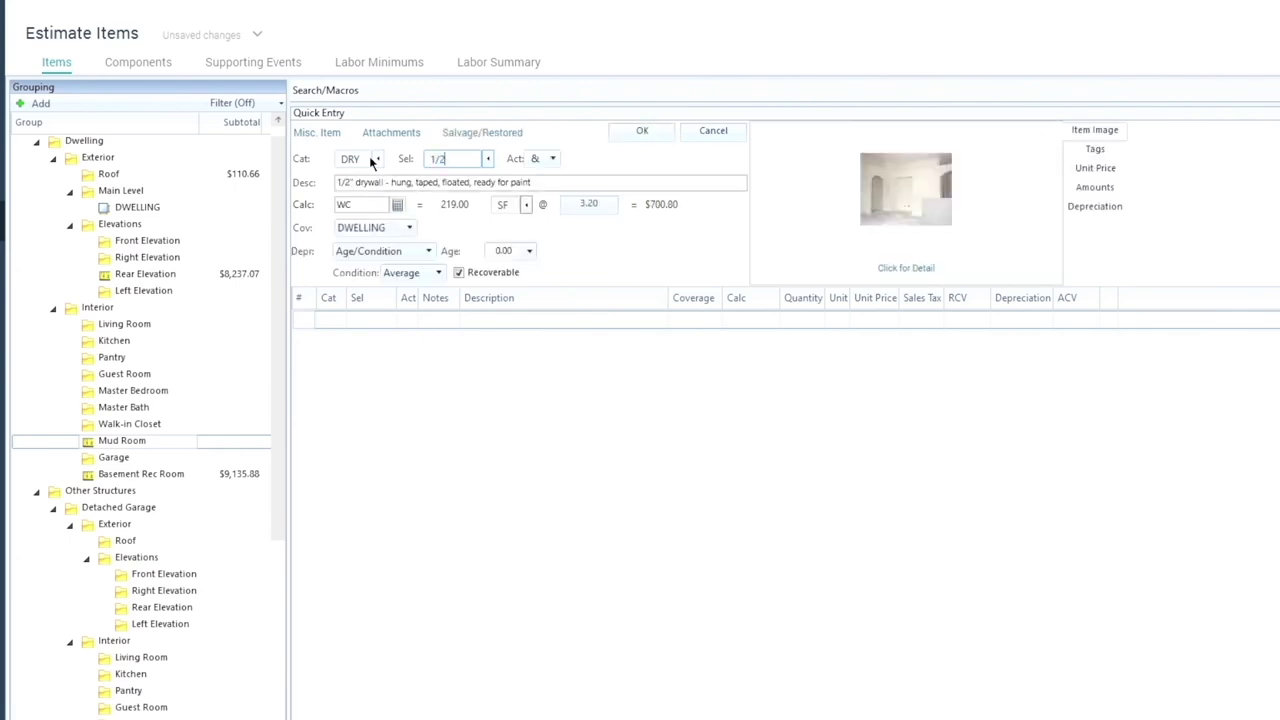
key(Tab)
text(4)
key(Return)
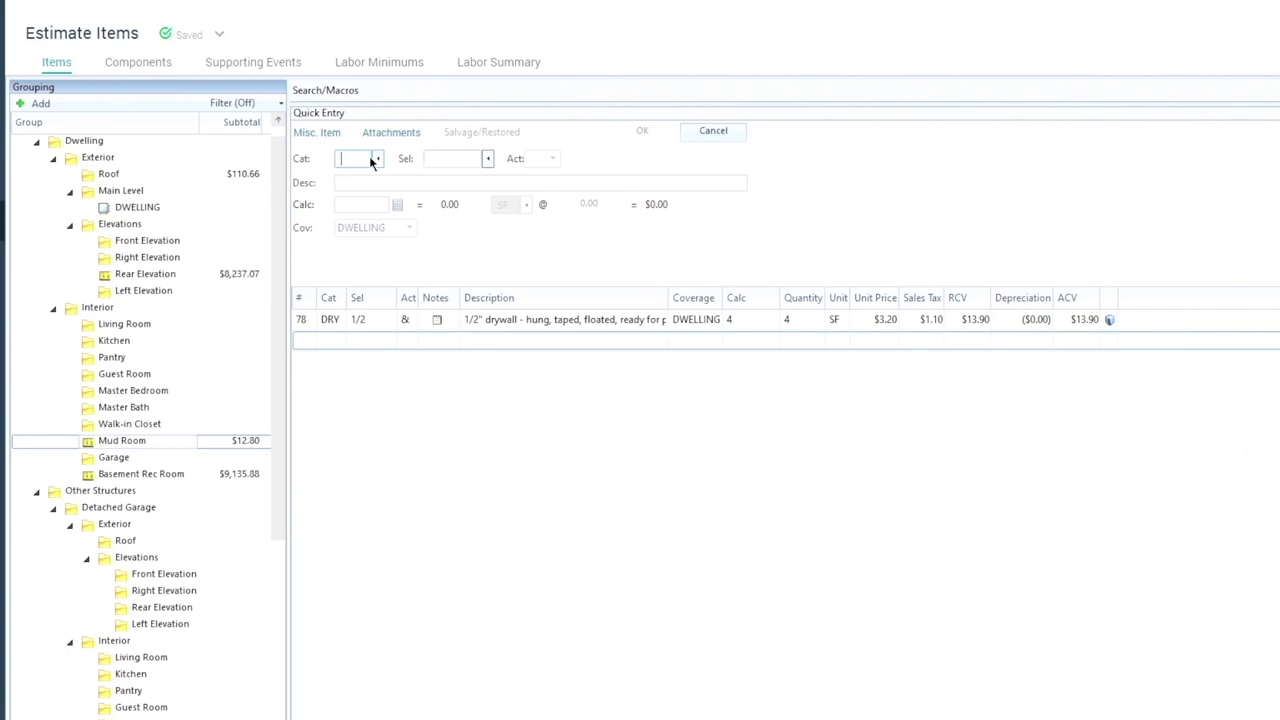
Add a 4 SF line of 10" blown-in insulation (INS BI10) to the Mud Room
text(INF)
text(S)
key(Return)
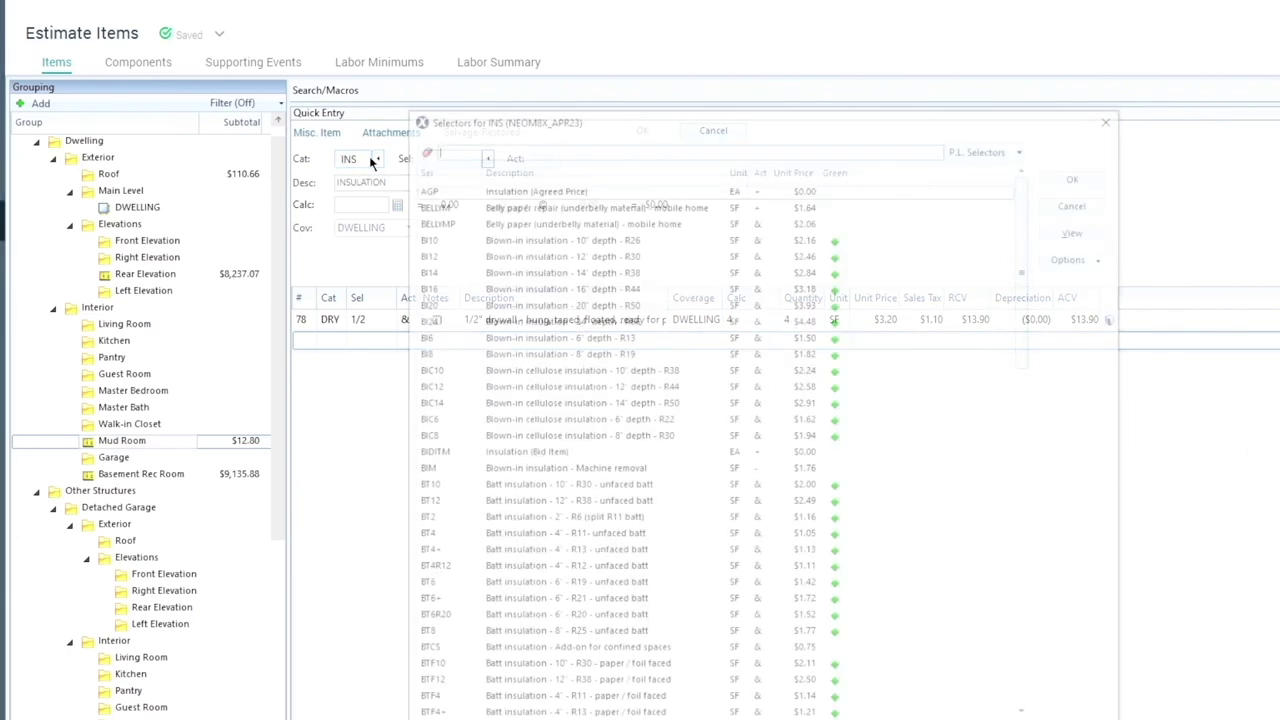
text(bi)
key(Return)
key(Tab)
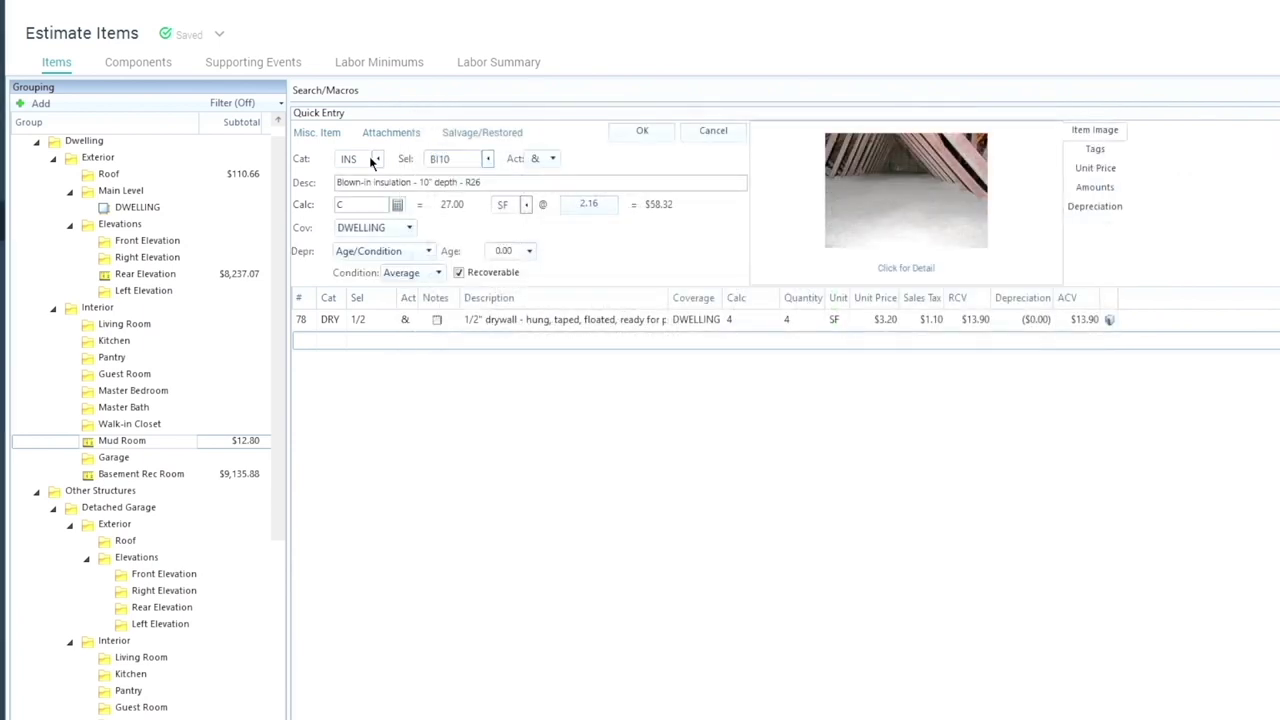
text(4)
key(Return)
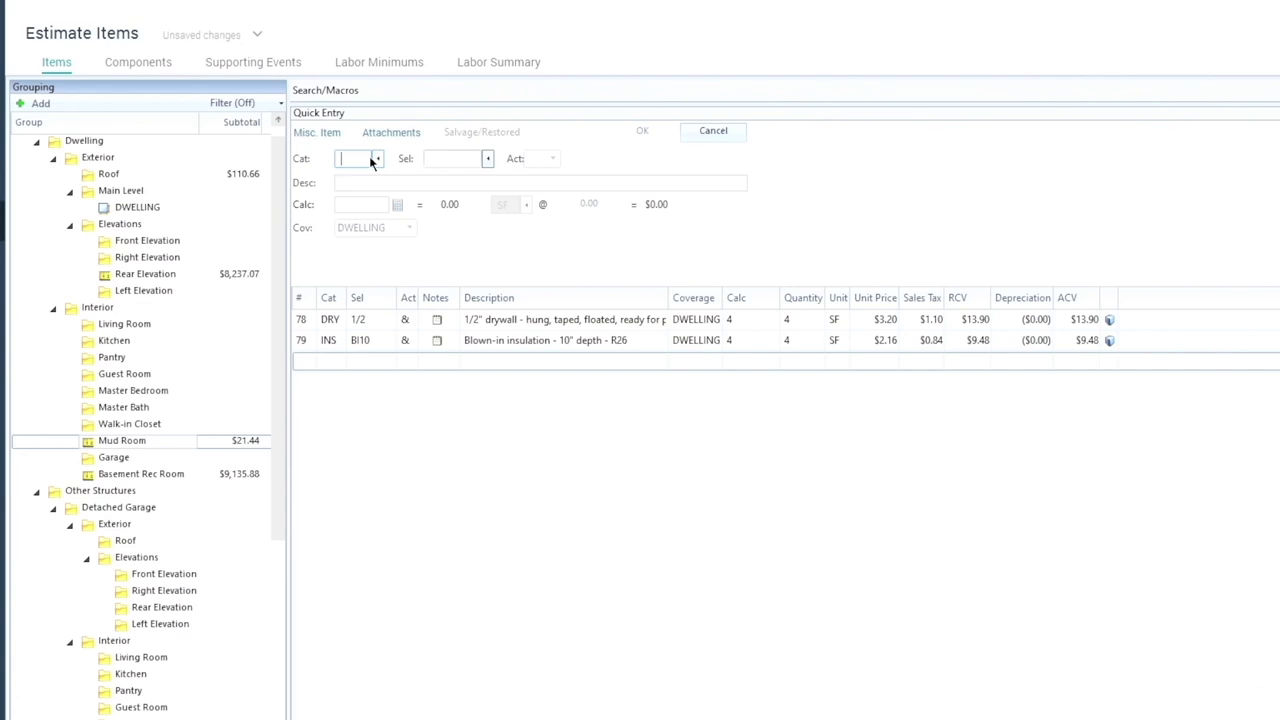
Add a line to the Mud Room for sealing 8 SF with latex based stain blocker, one coat (PNT S)
text(pnt)
key(Tab)
text(s)
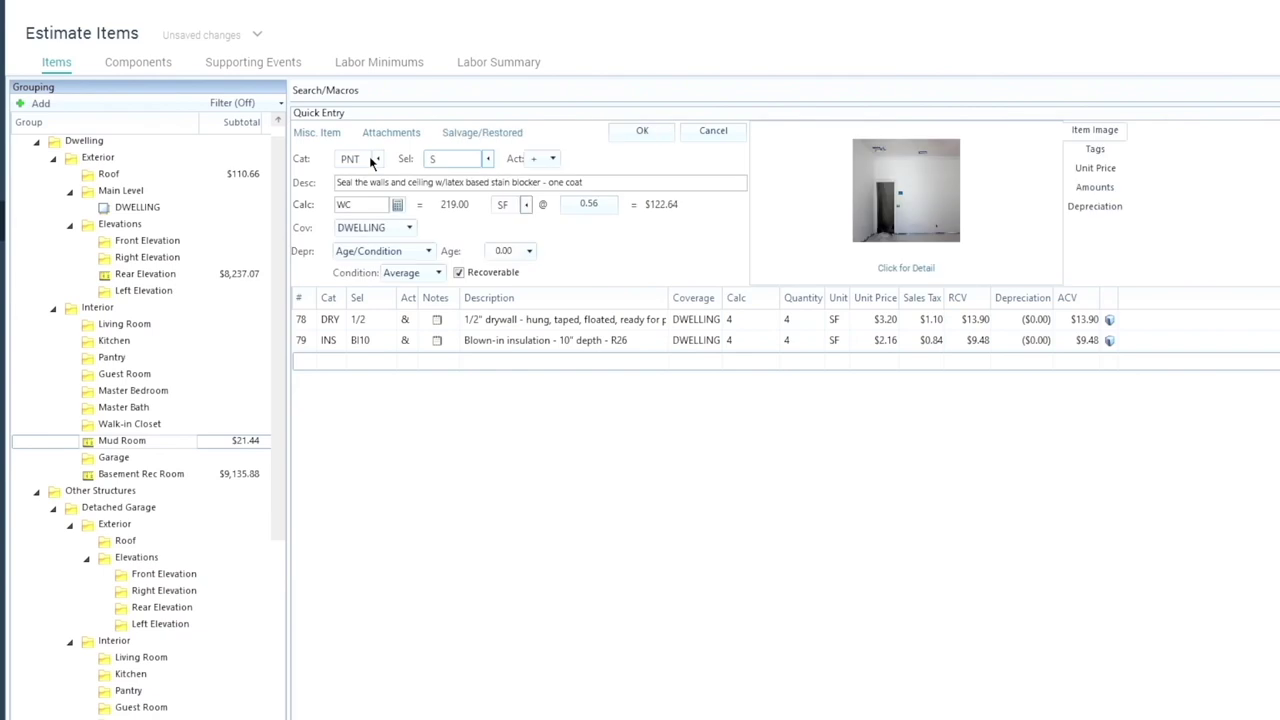
key(Tab)
key(Tab)
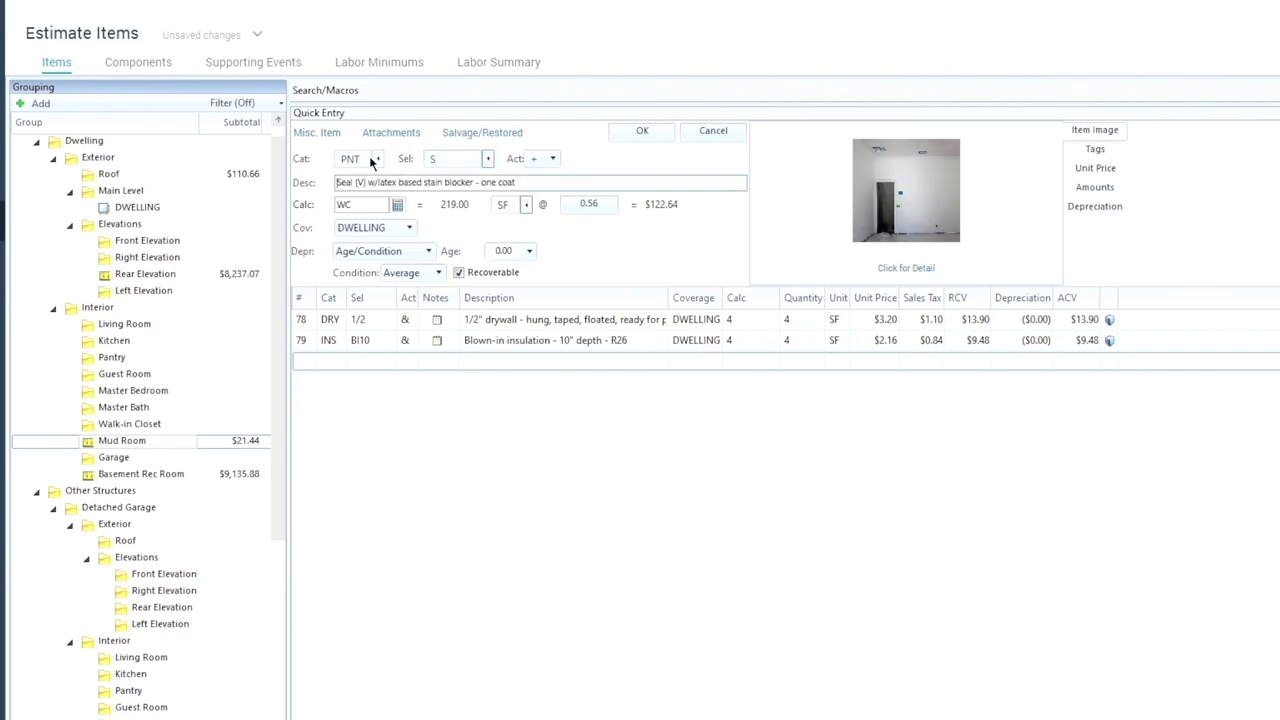
text(8)
key(Tab)
key(Return)
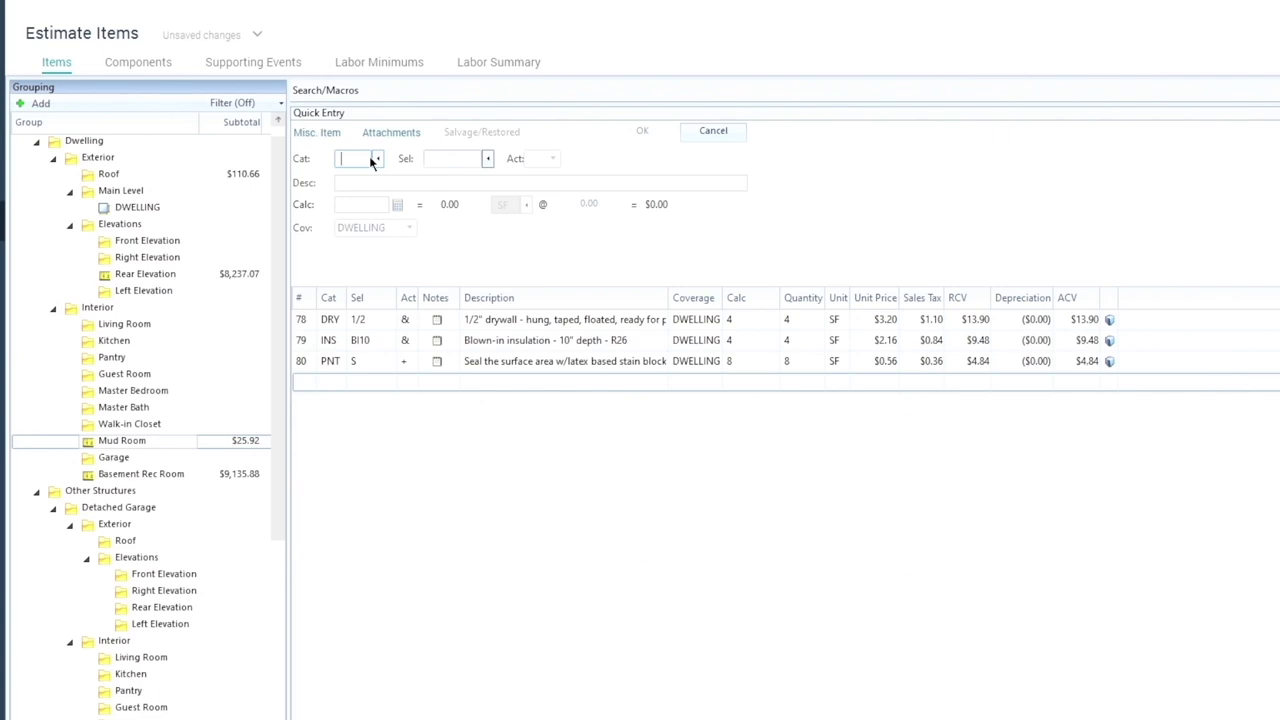
text(p)
click(372, 159)
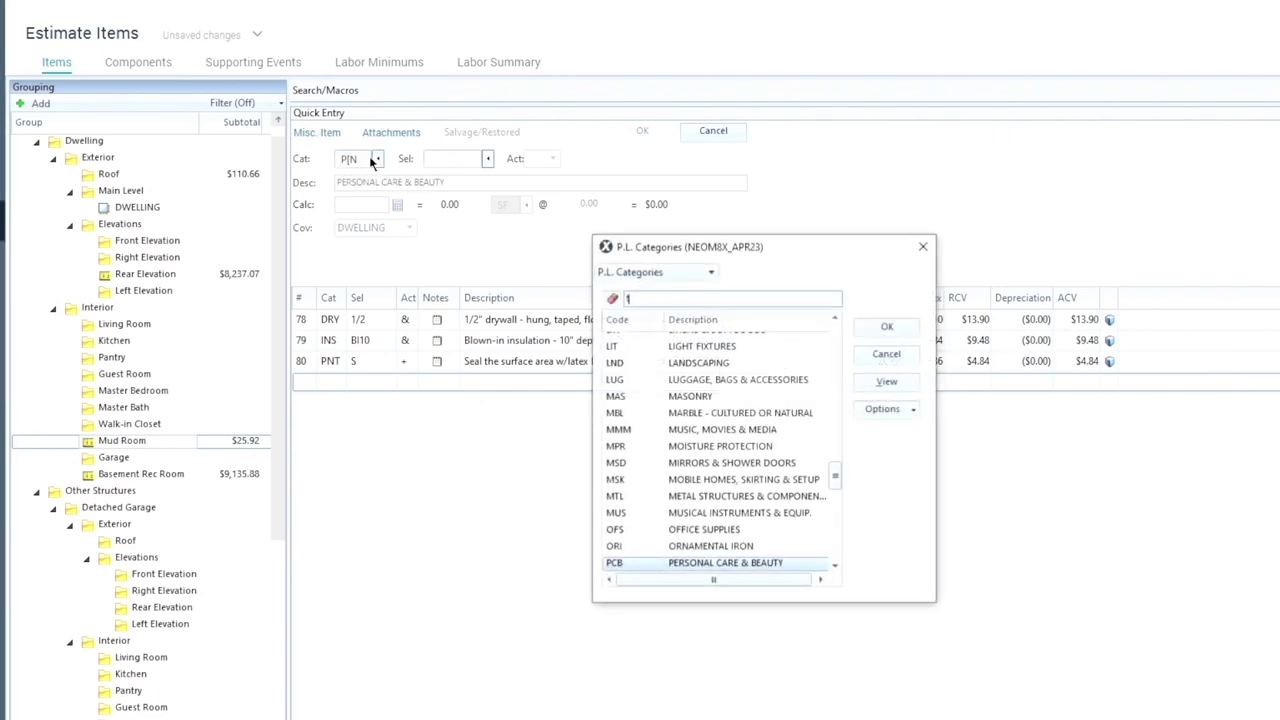
text(t)
key(Escape)
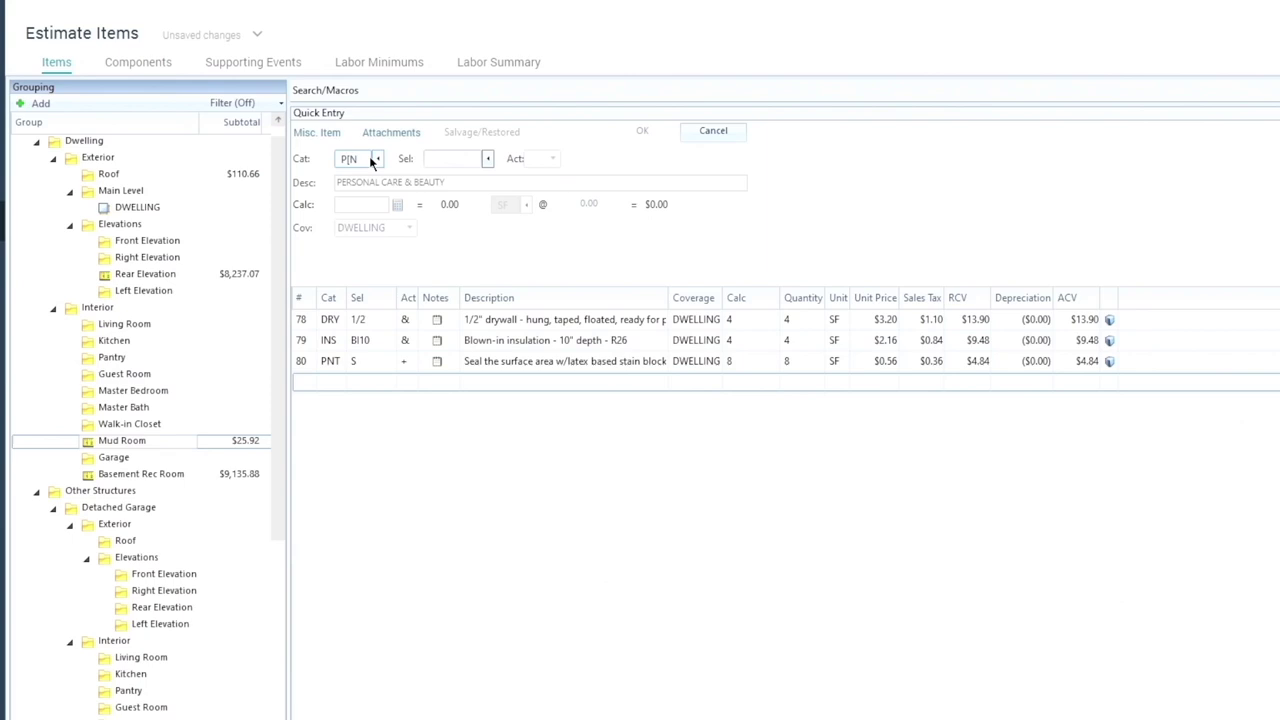
Add a one-coat ceiling paint line (PNT P) to the Mud Room, using C as the calculation
key(Delete)
text(nt)
key(Tab)
text(p)
key(Tab)
text(c)
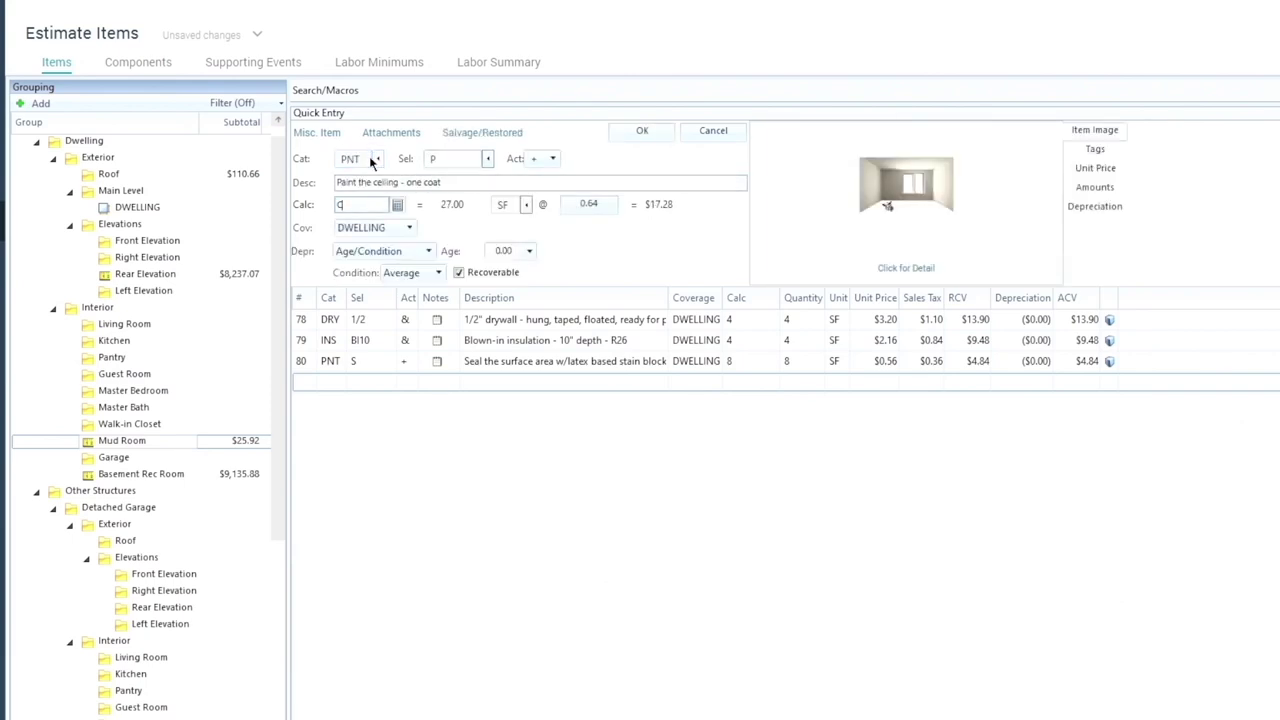
key(Return)
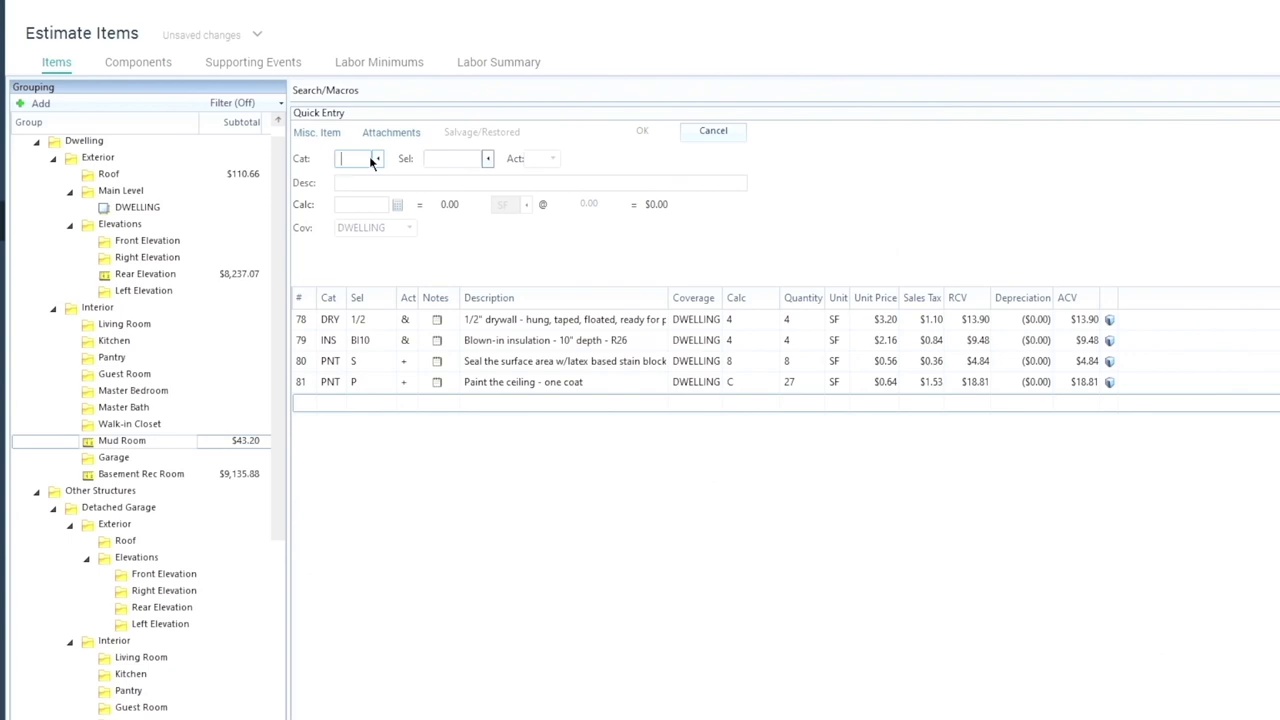
Add a small-room contents move out and reset line (CON ROOM<) to the Mud Room with quantity 1
text(CON)
key(Tab)
text(<)
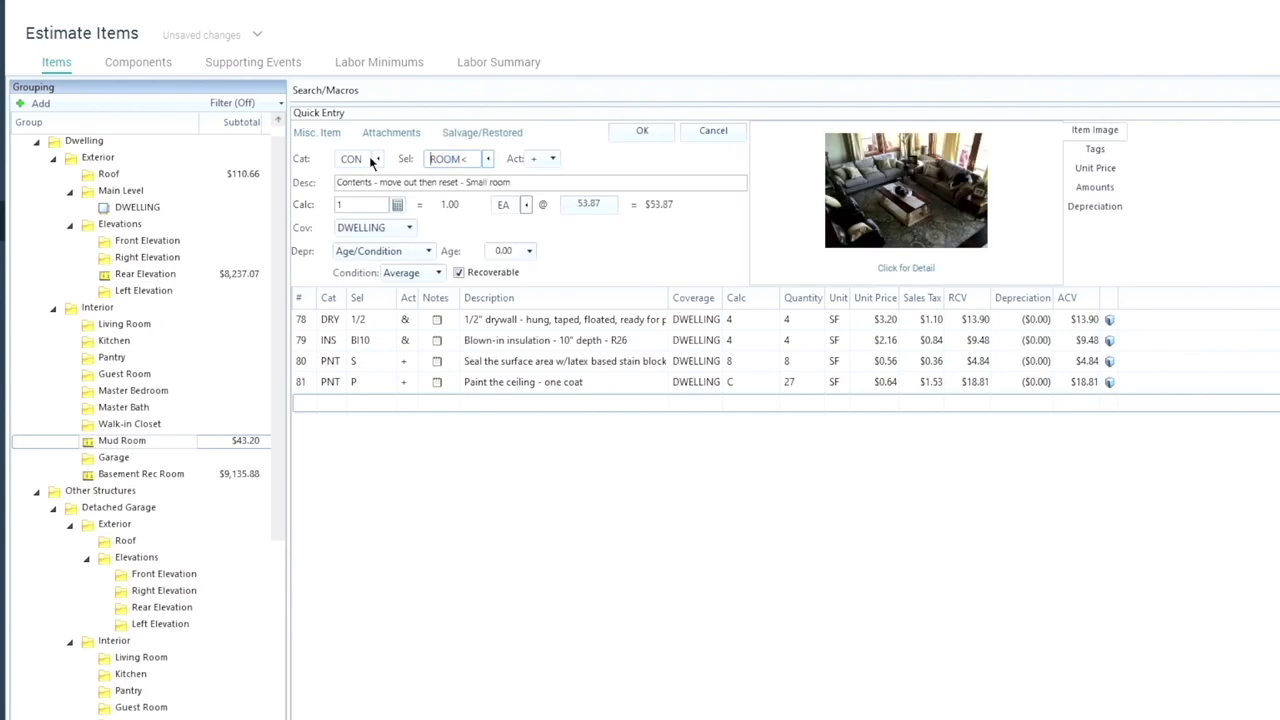
key(Return)
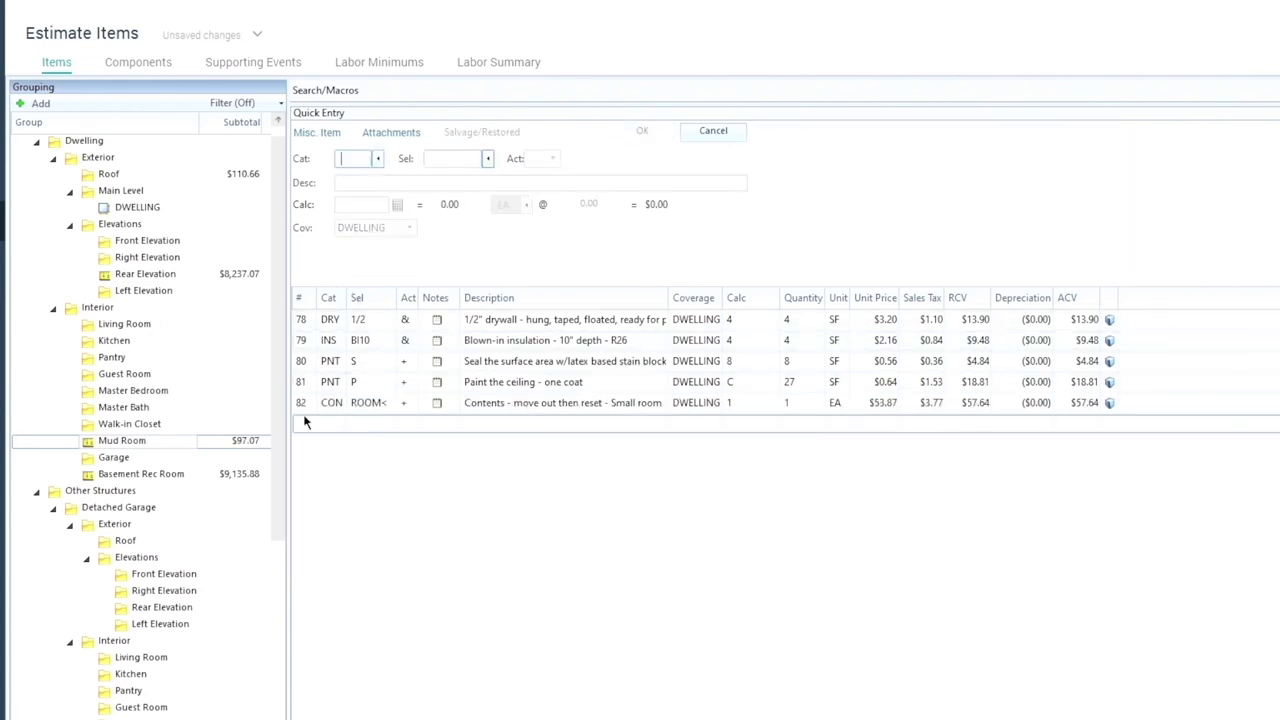
click(174, 450)
click(254, 449)
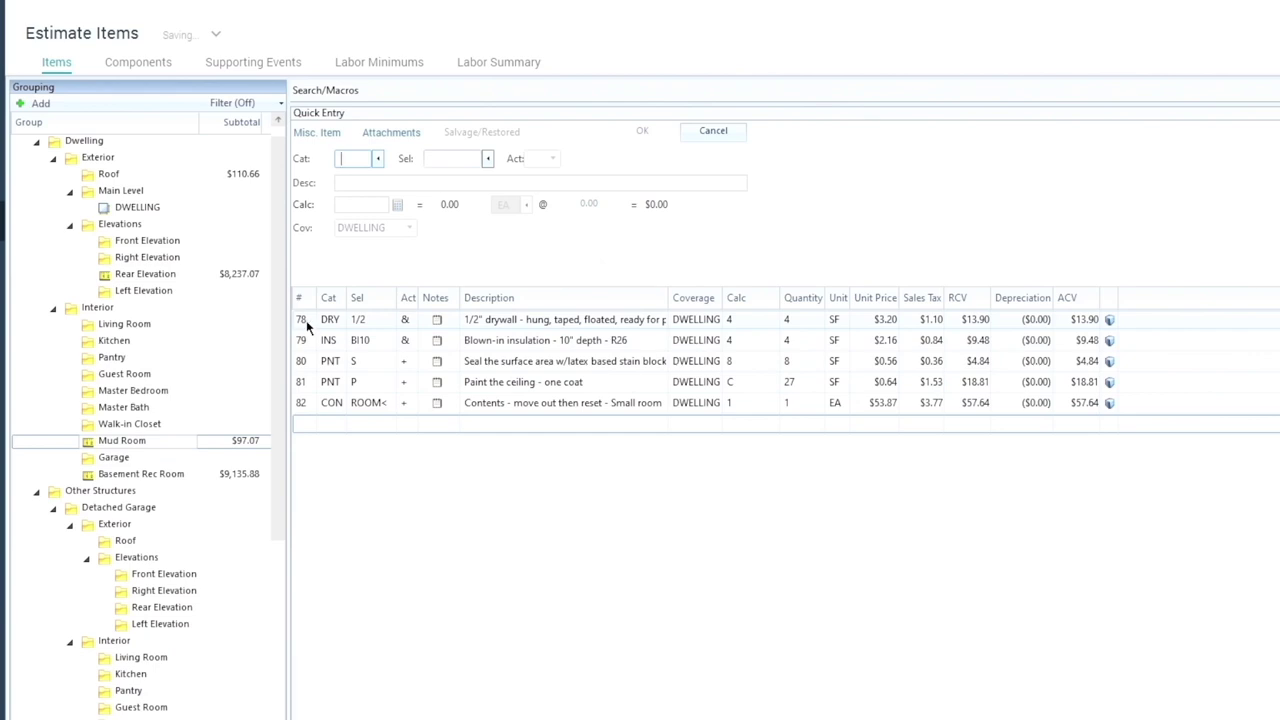
Check the 1/2" drywall item's unit price settings and minimum group choices, keeping DRYMN-A selected
click(304, 320)
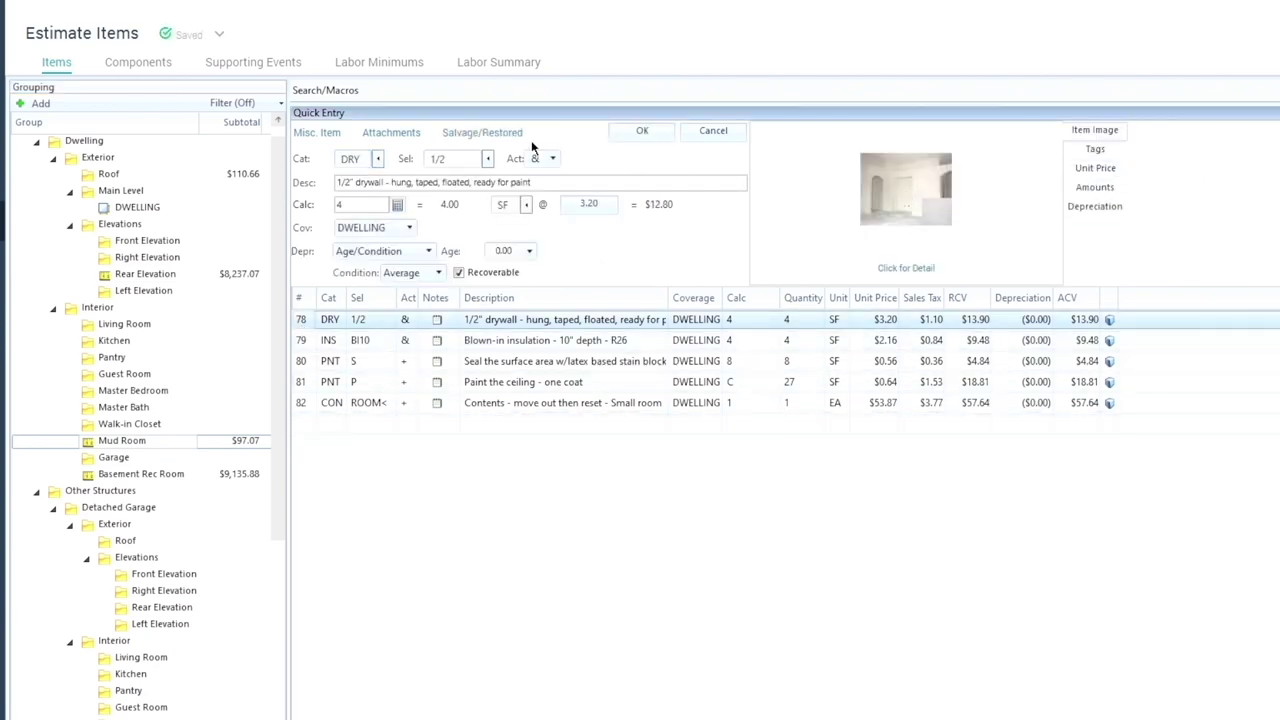
click(1095, 168)
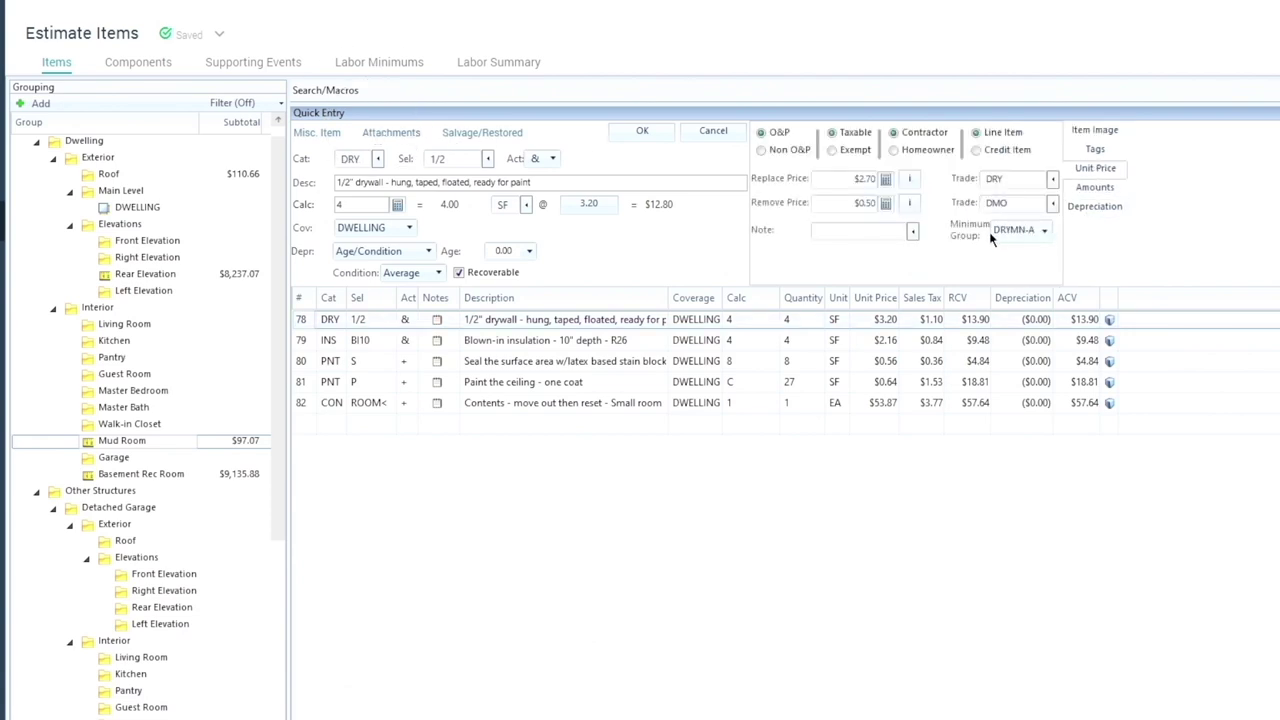
click(1020, 234)
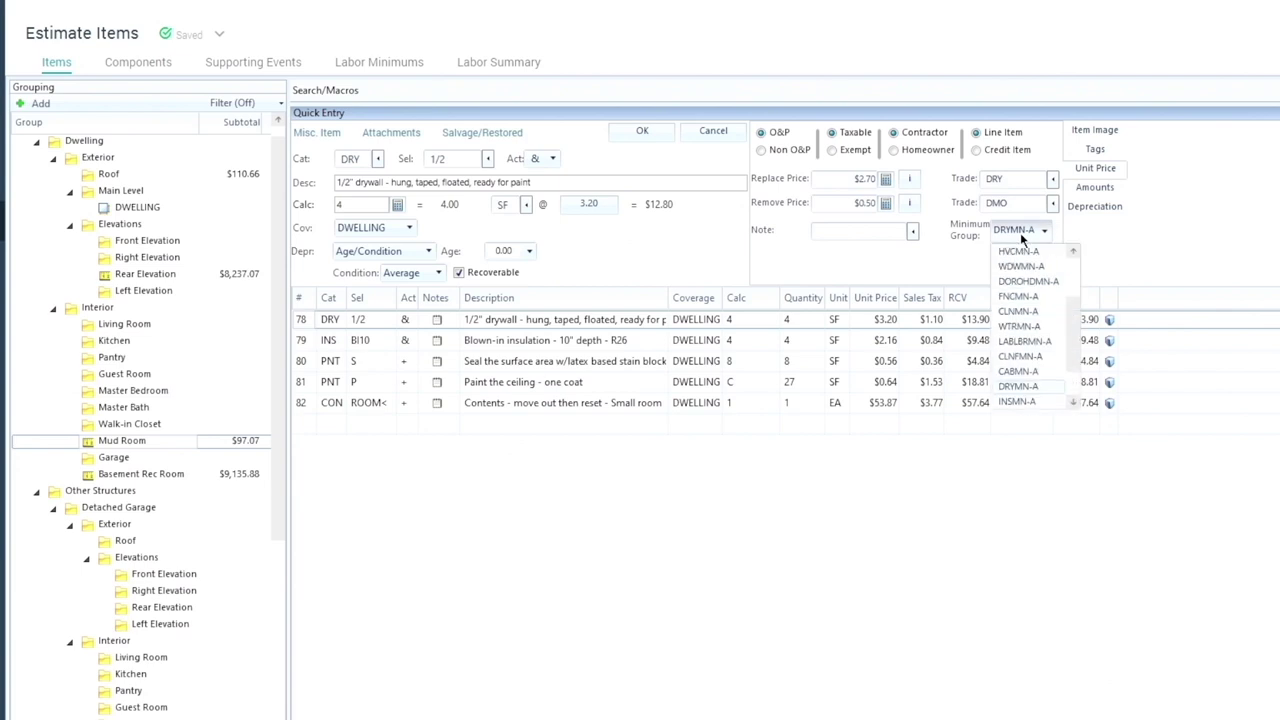
click(1040, 385)
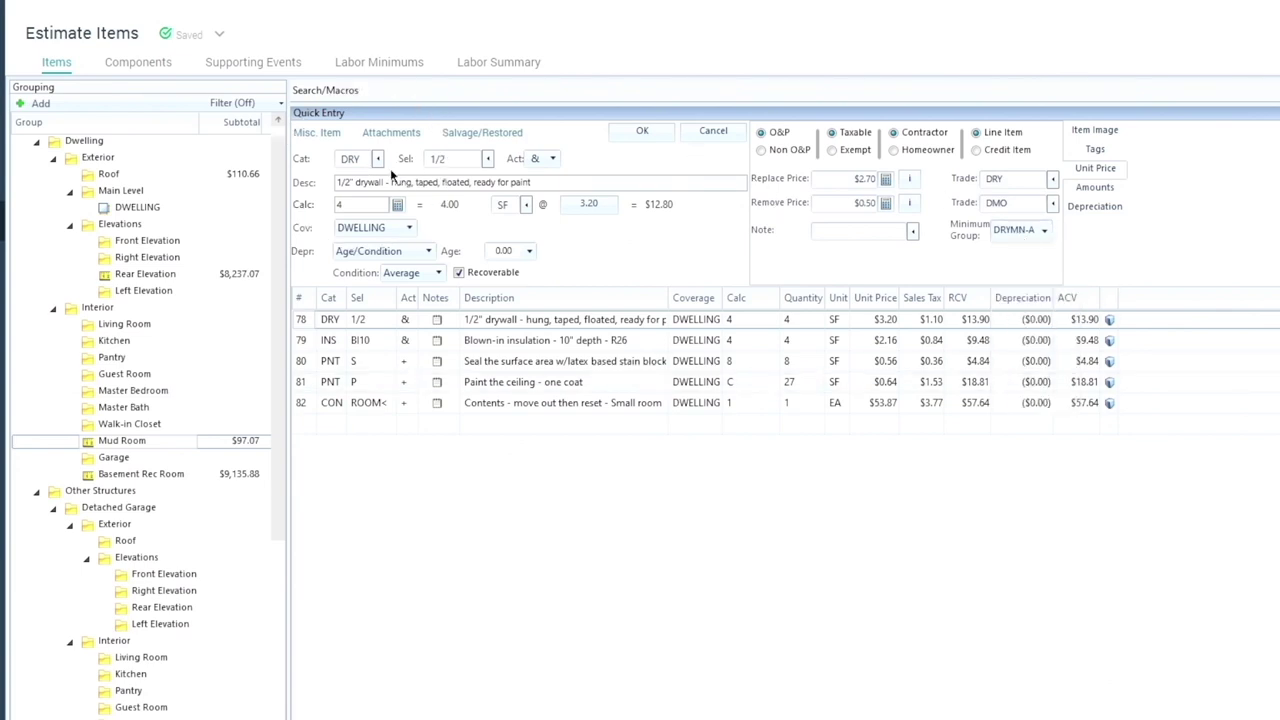
click(629, 137)
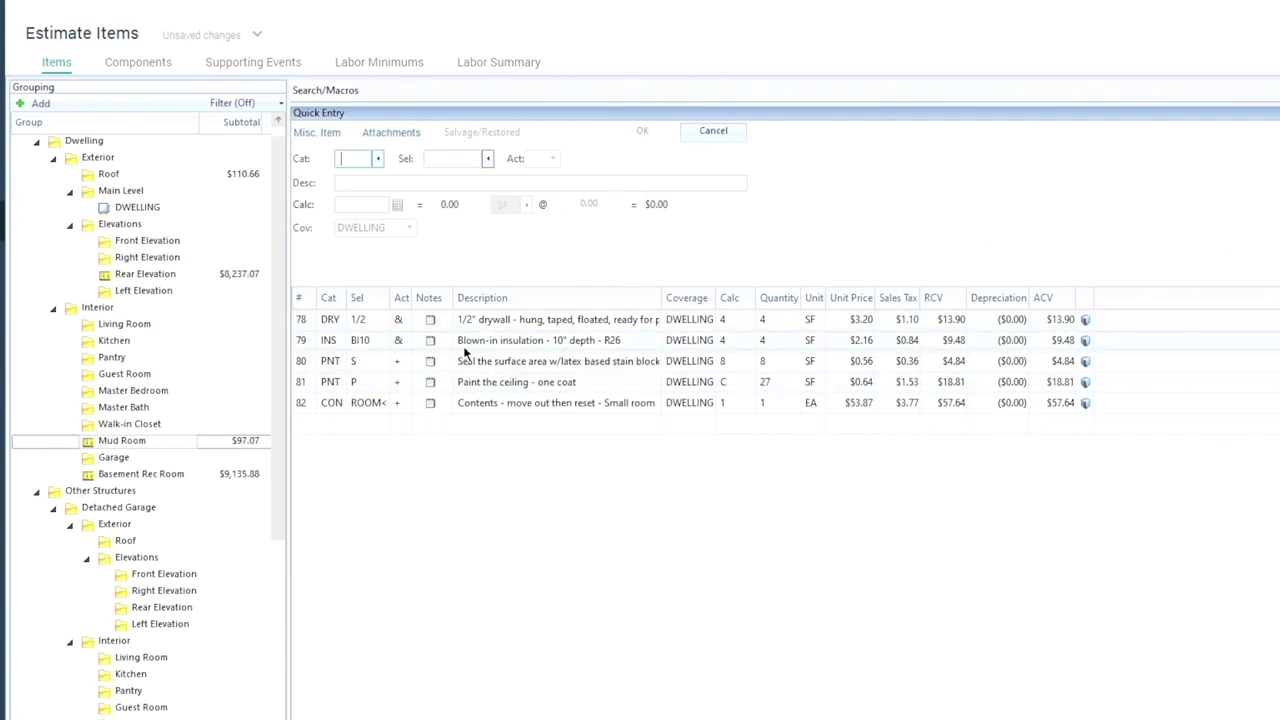
Compare the minimum groups assigned to the Mud Room's insulation, drywall, stain blocker and contents items
click(297, 345)
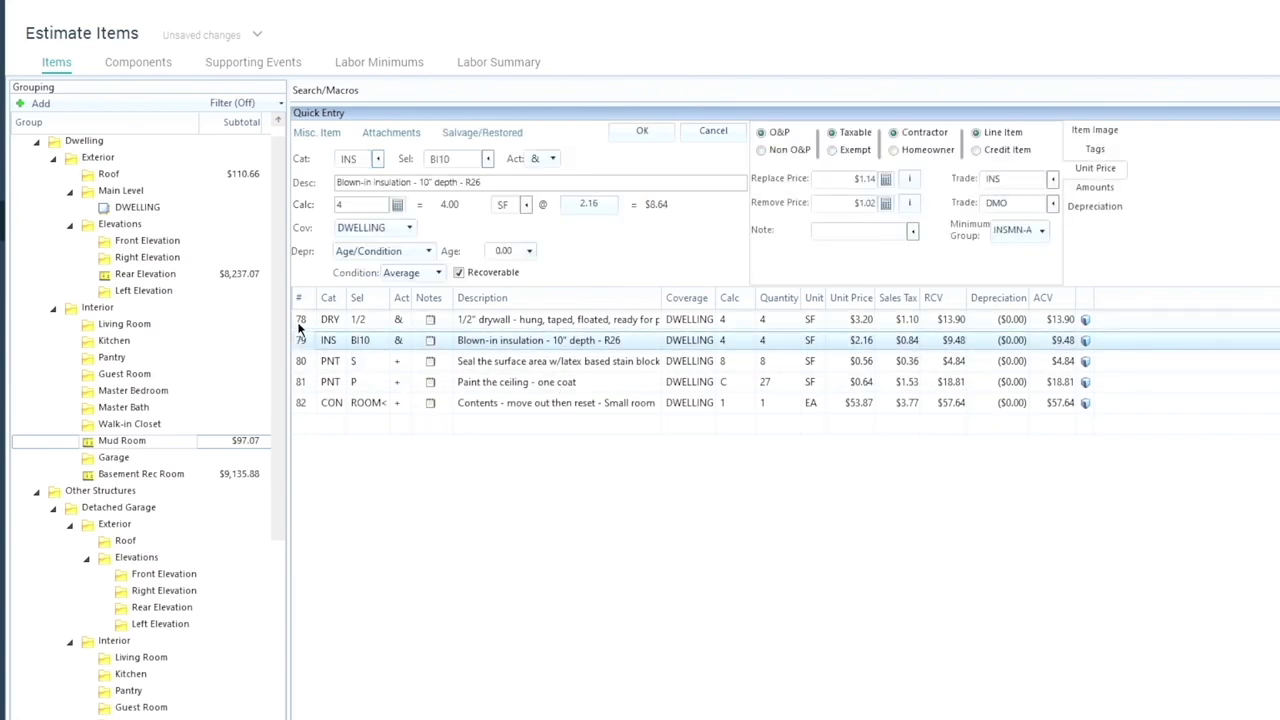
click(297, 321)
click(304, 364)
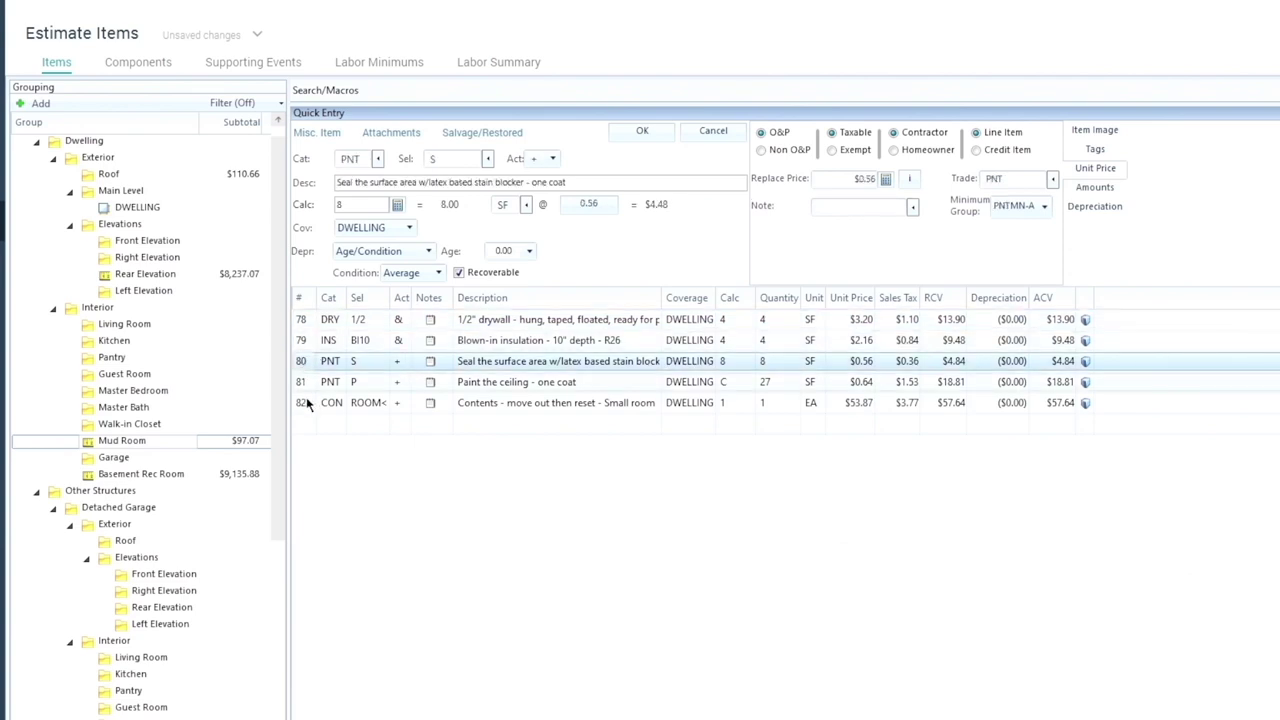
click(303, 408)
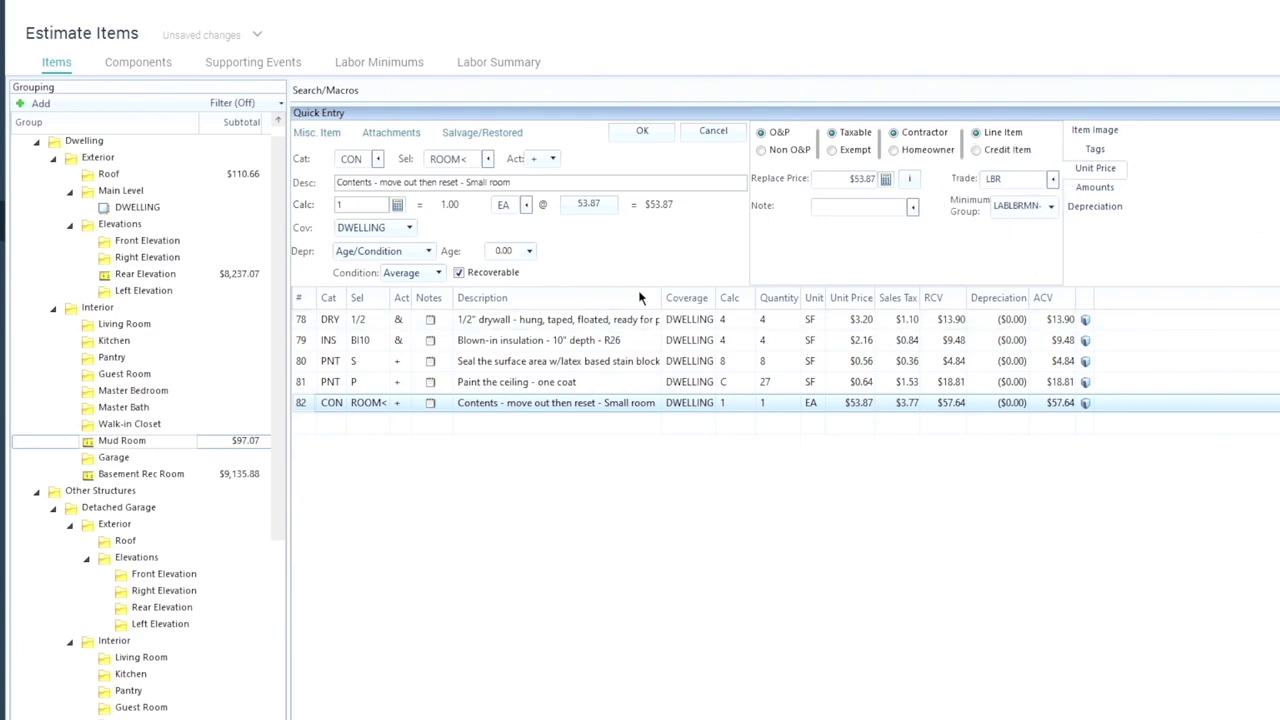
click(302, 345)
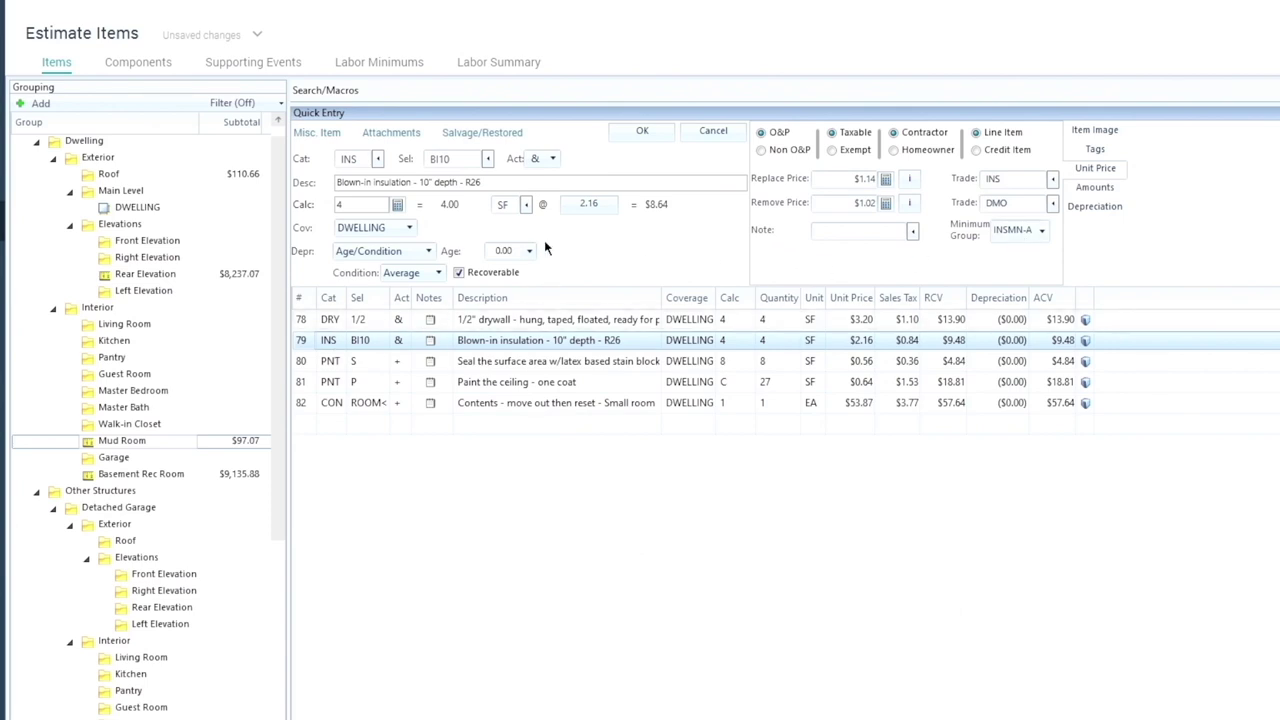
click(302, 364)
click(617, 139)
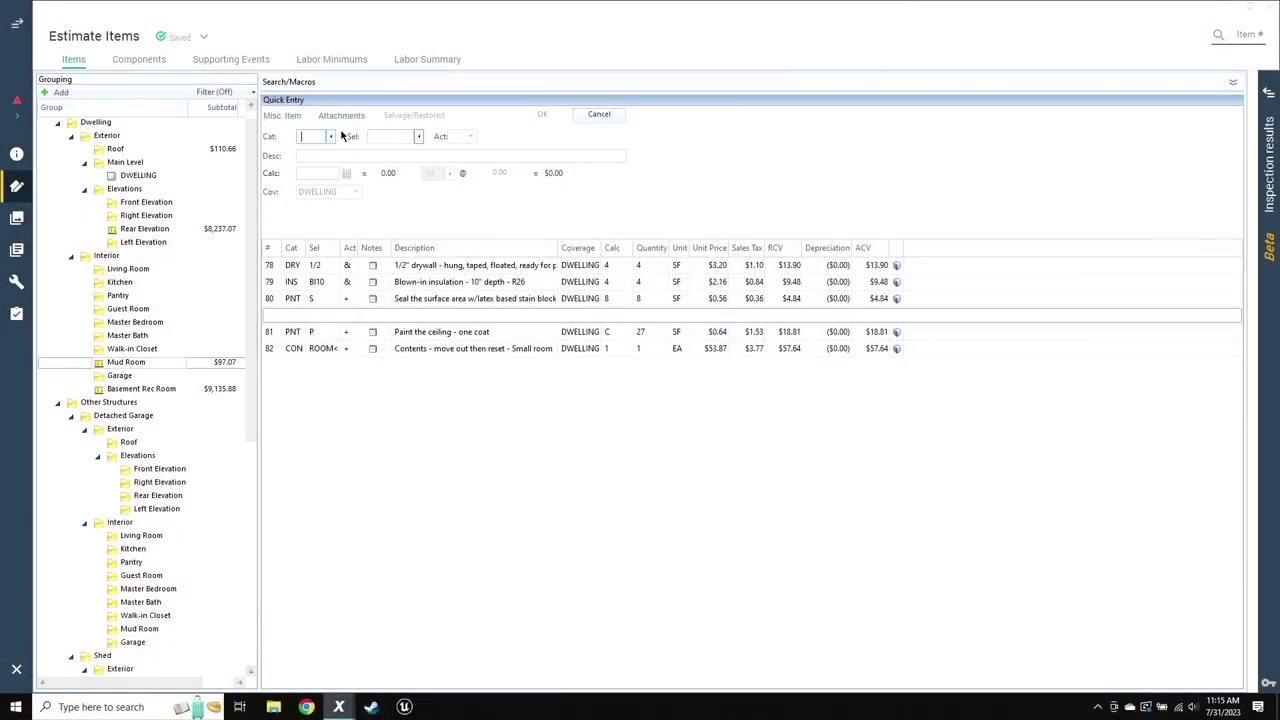
Apply a global change to all Mud Room line items, setting their labor minimum to PNTMN-A
click(268, 266)
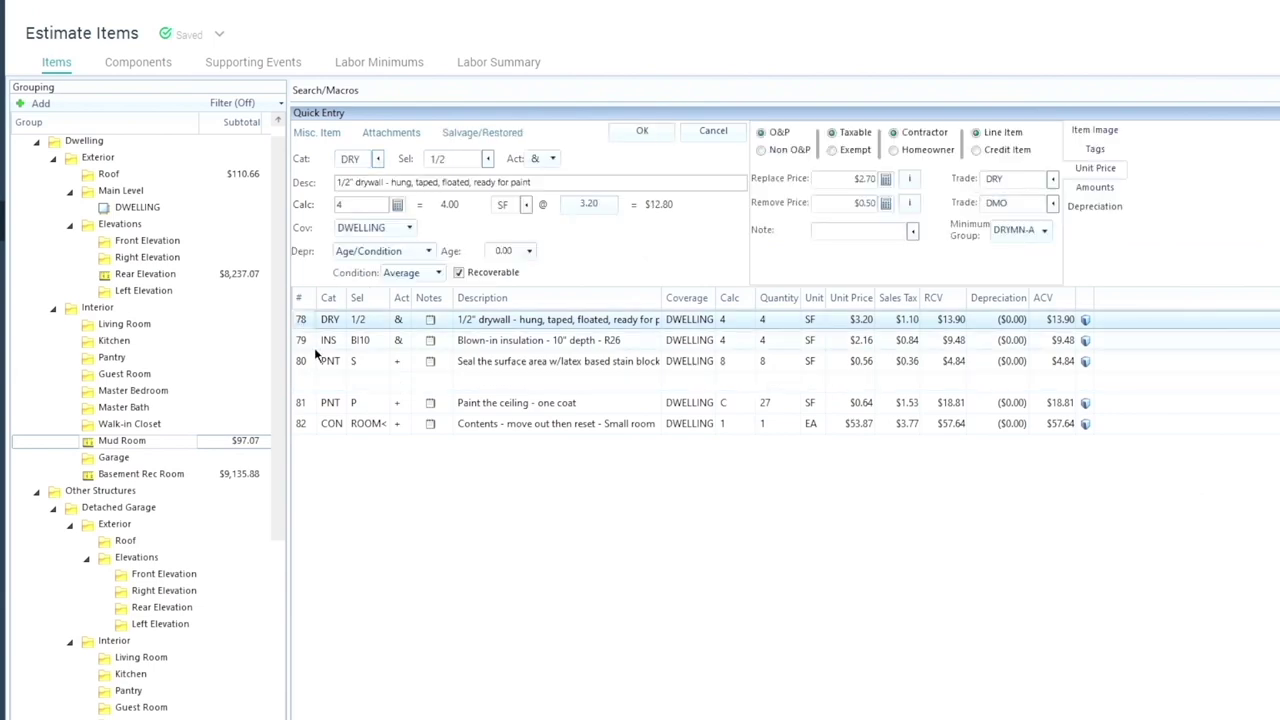
shift+click(304, 425)
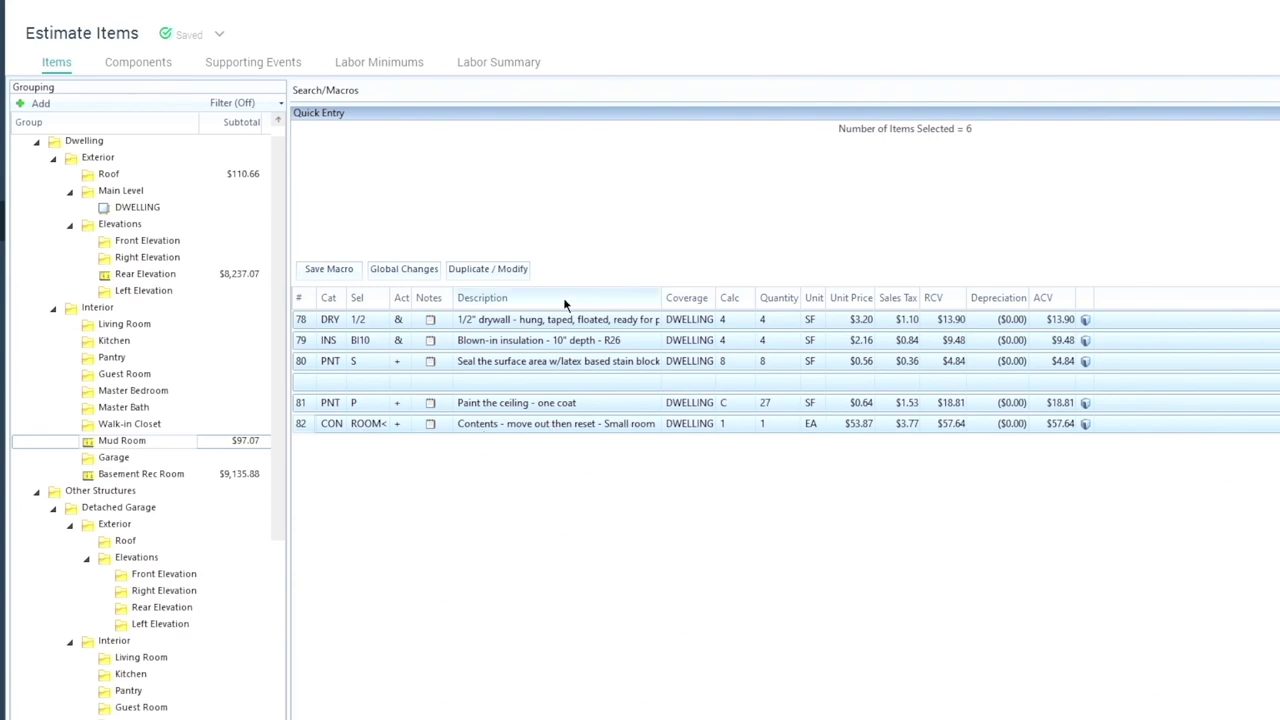
click(404, 270)
click(692, 245)
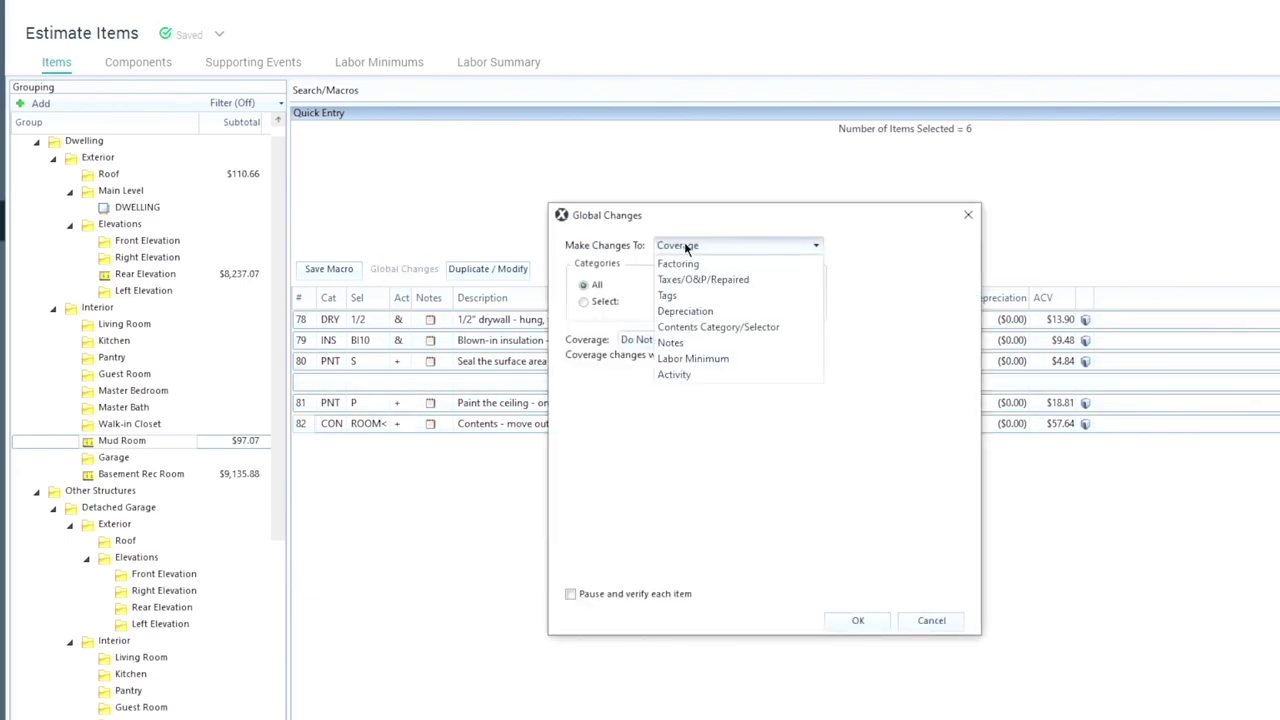
click(720, 374)
click(685, 342)
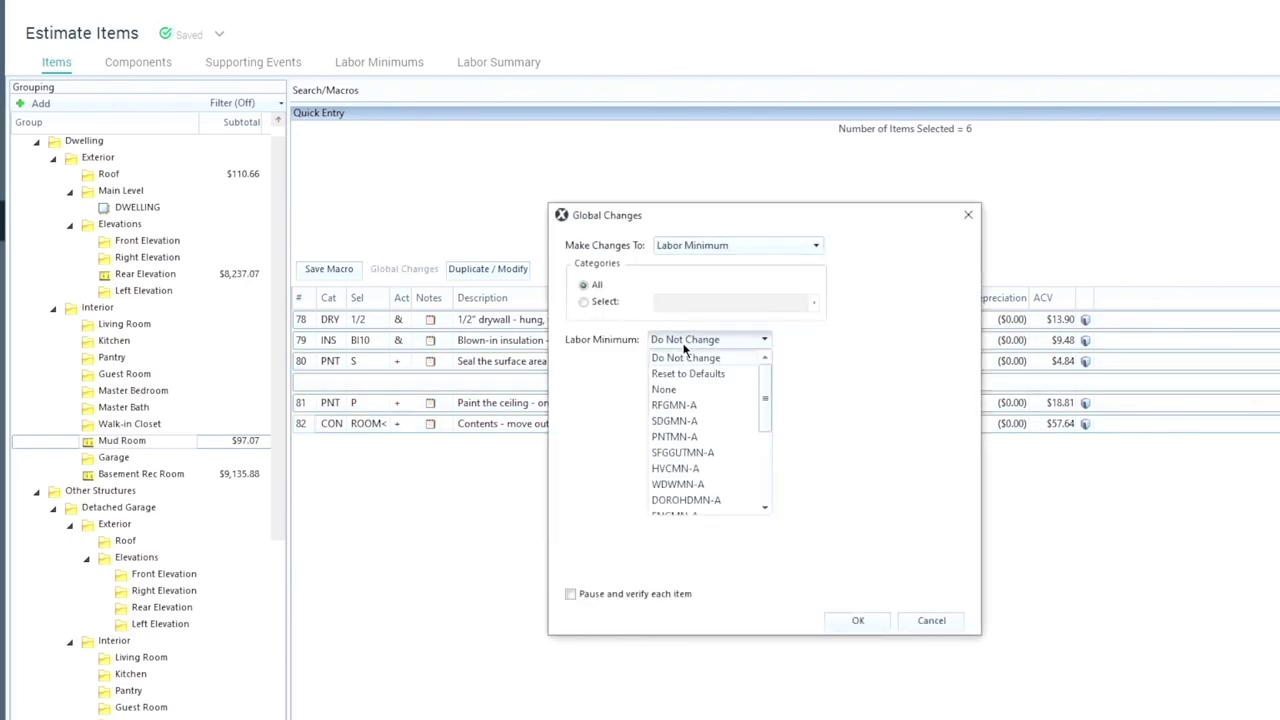
click(694, 437)
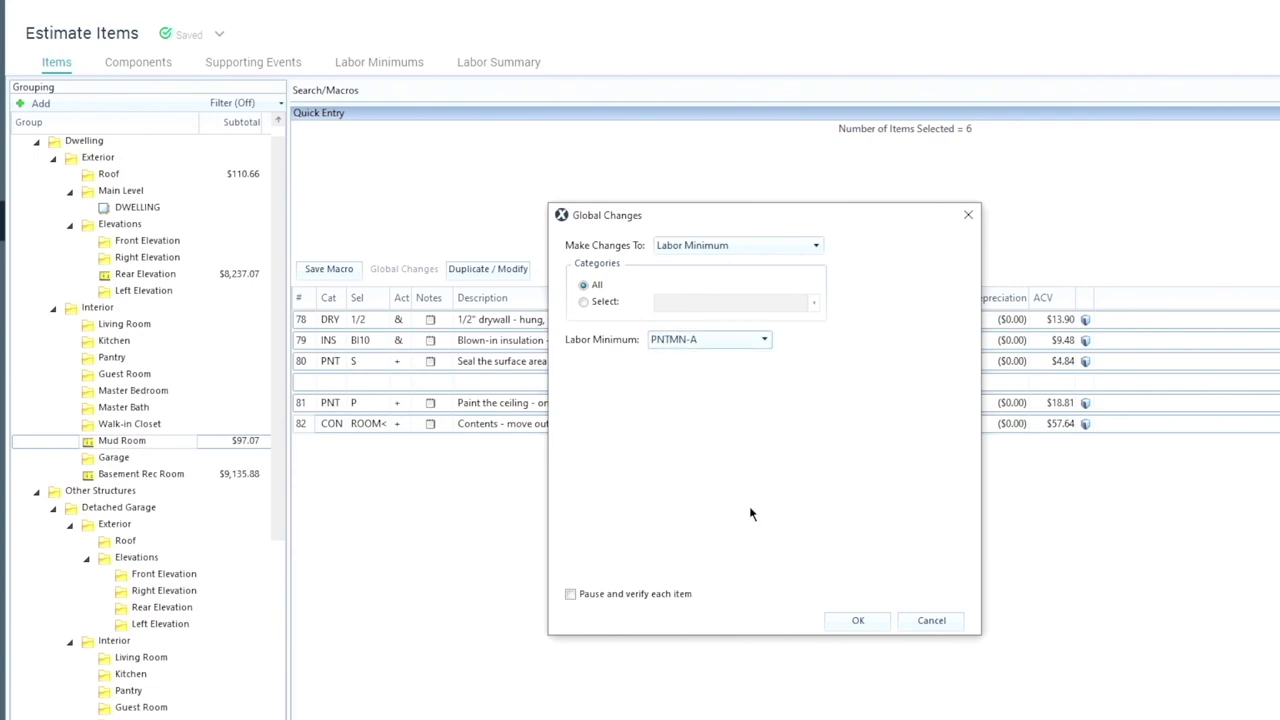
click(857, 620)
click(745, 446)
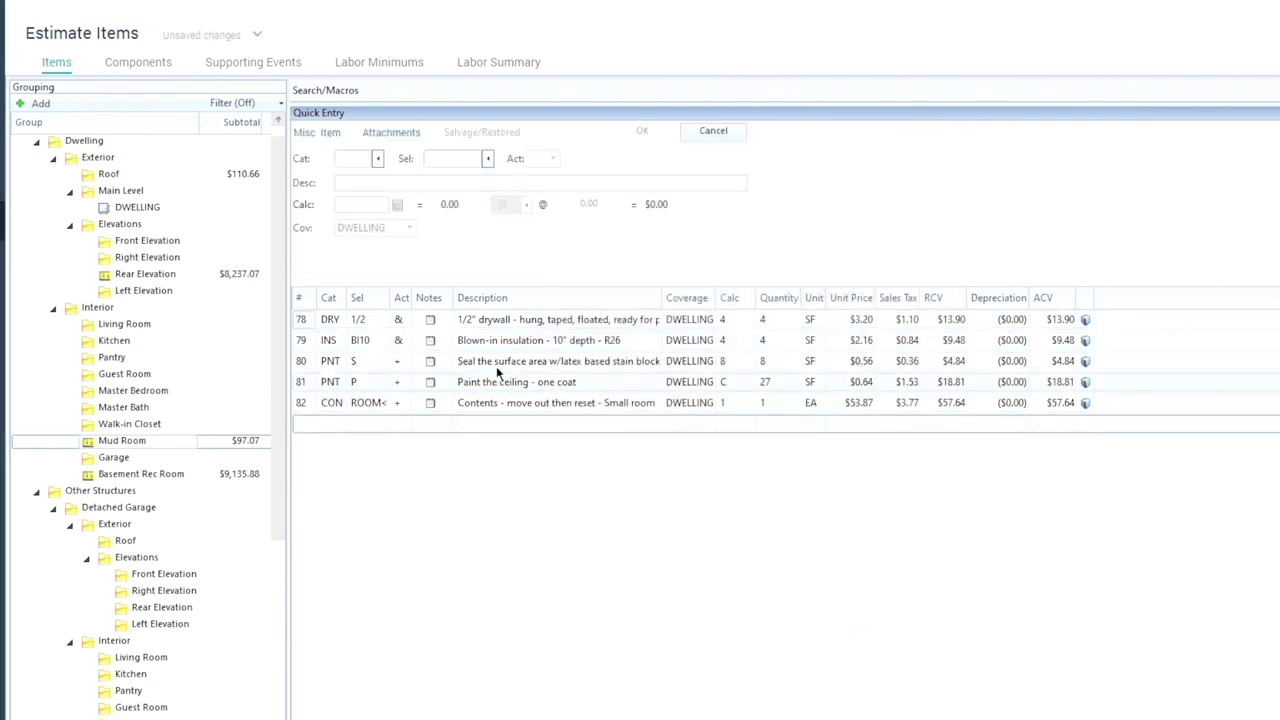
Verify the minimum group on the Mud Room's drywall, insulation, stain blocker and contents items after the global change
click(300, 320)
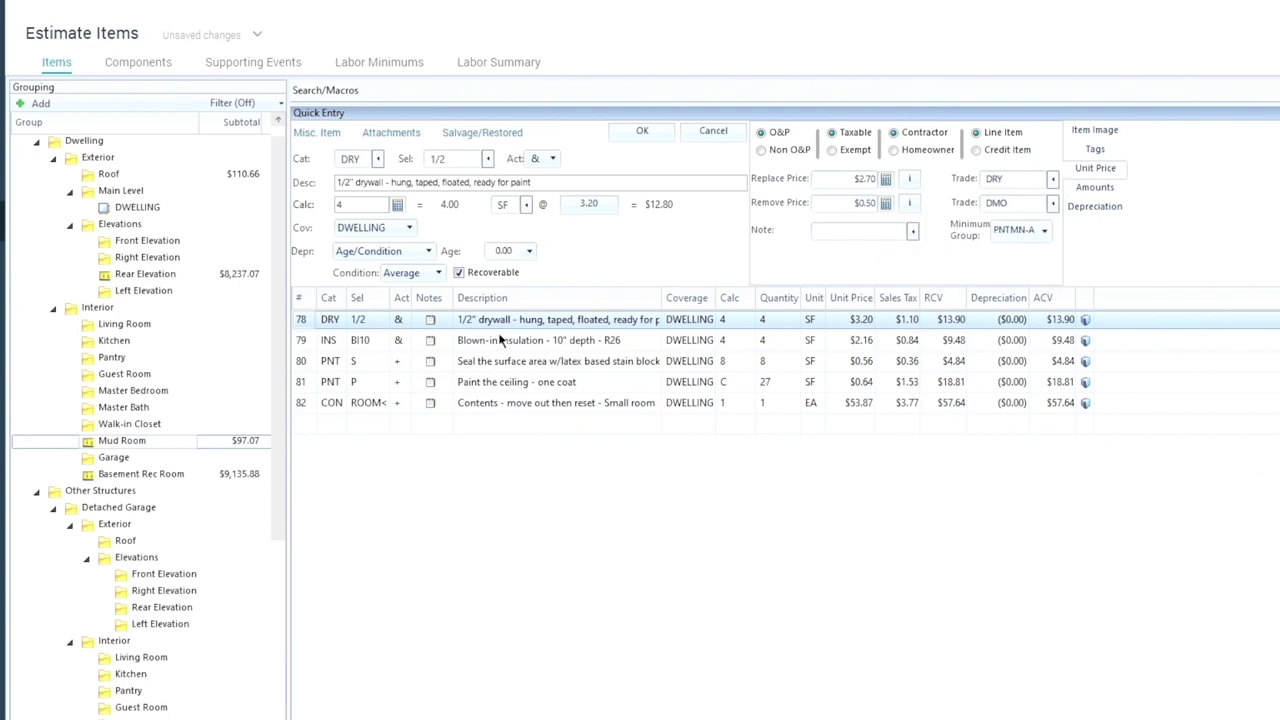
click(304, 342)
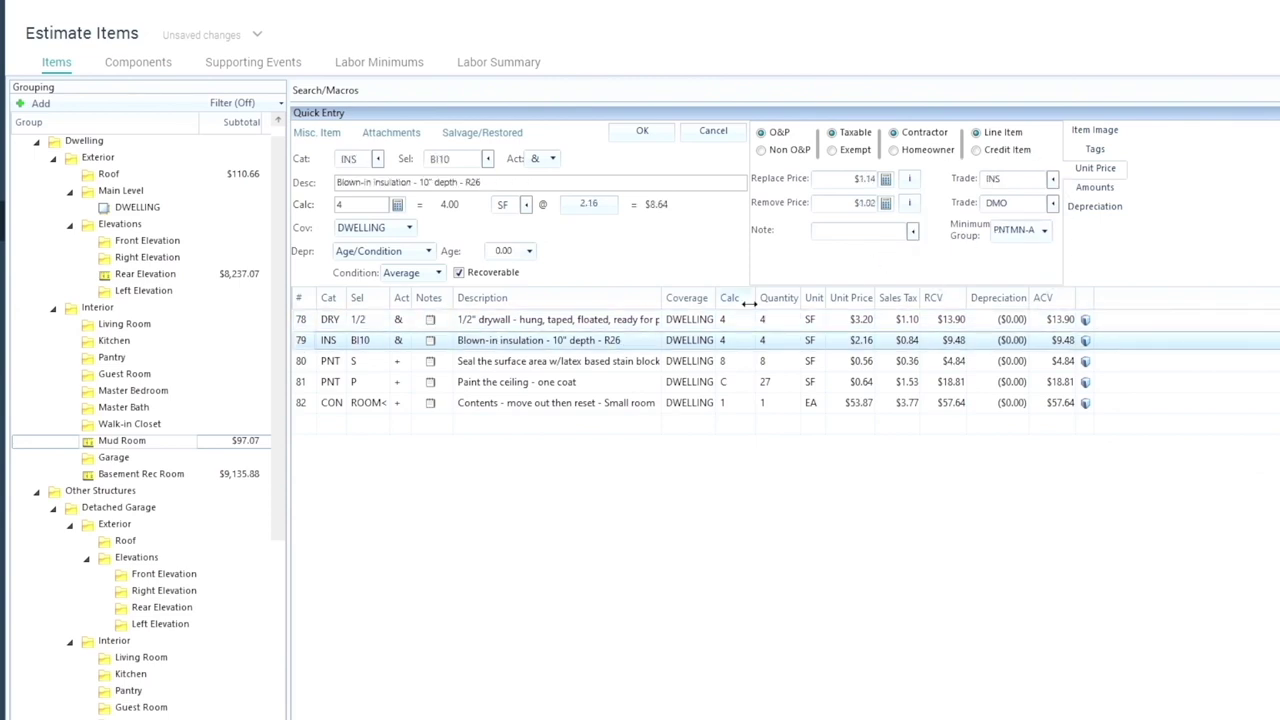
click(1021, 245)
click(302, 364)
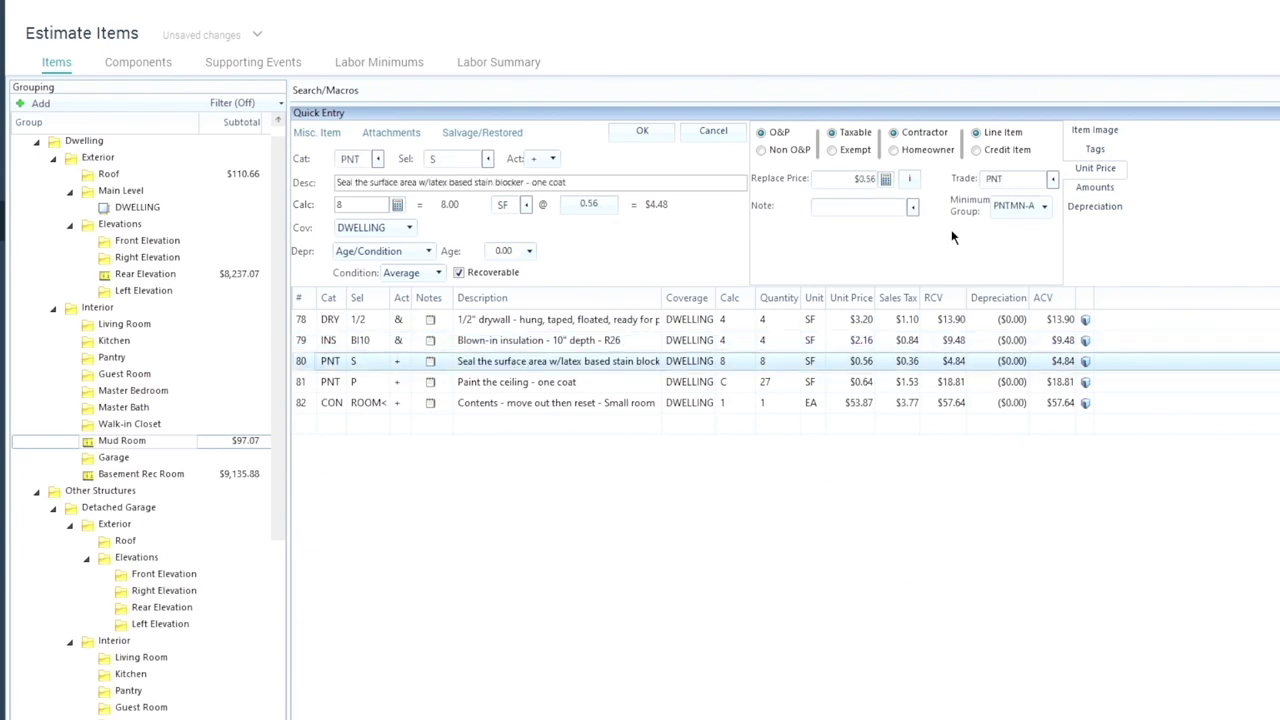
click(333, 404)
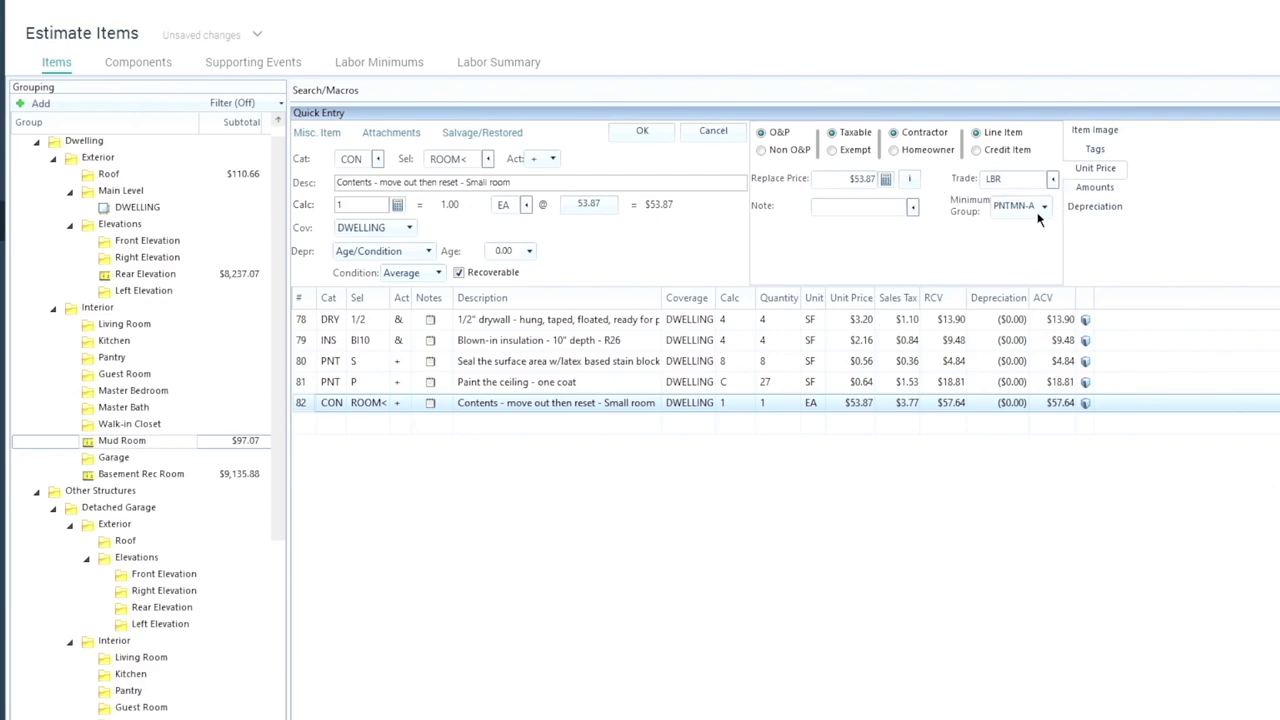
click(645, 133)
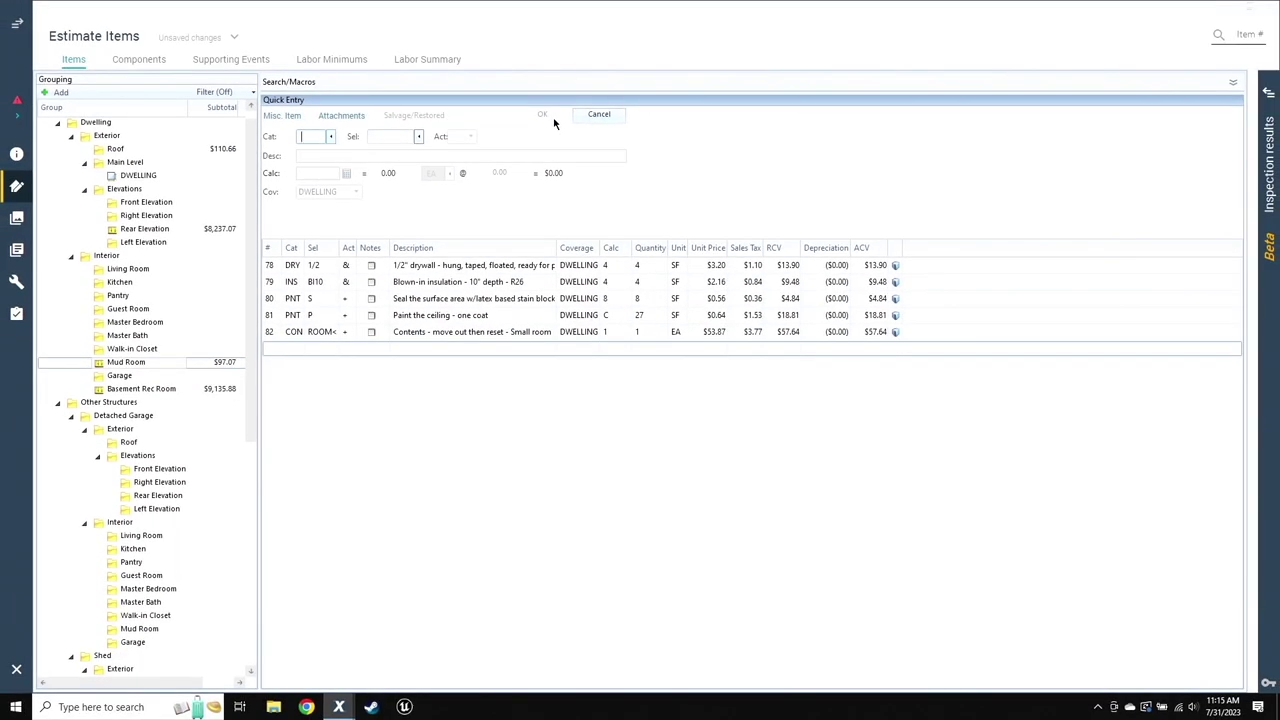